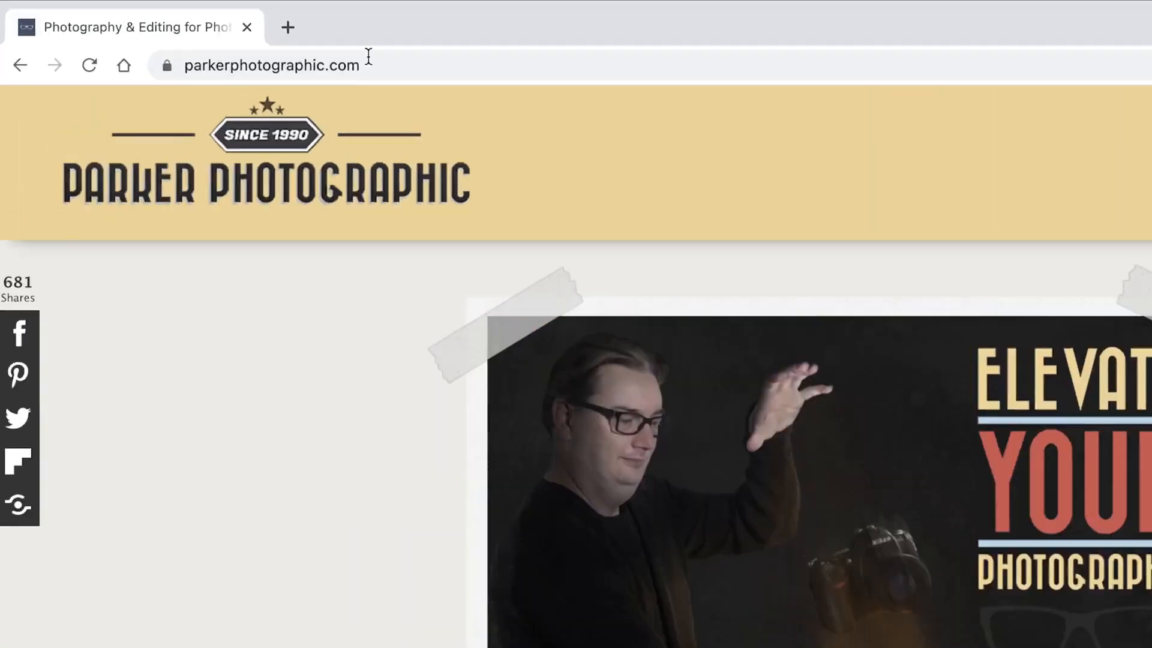
Open photopea.com in the browser and show the variants of the shape tool.
click(363, 54)
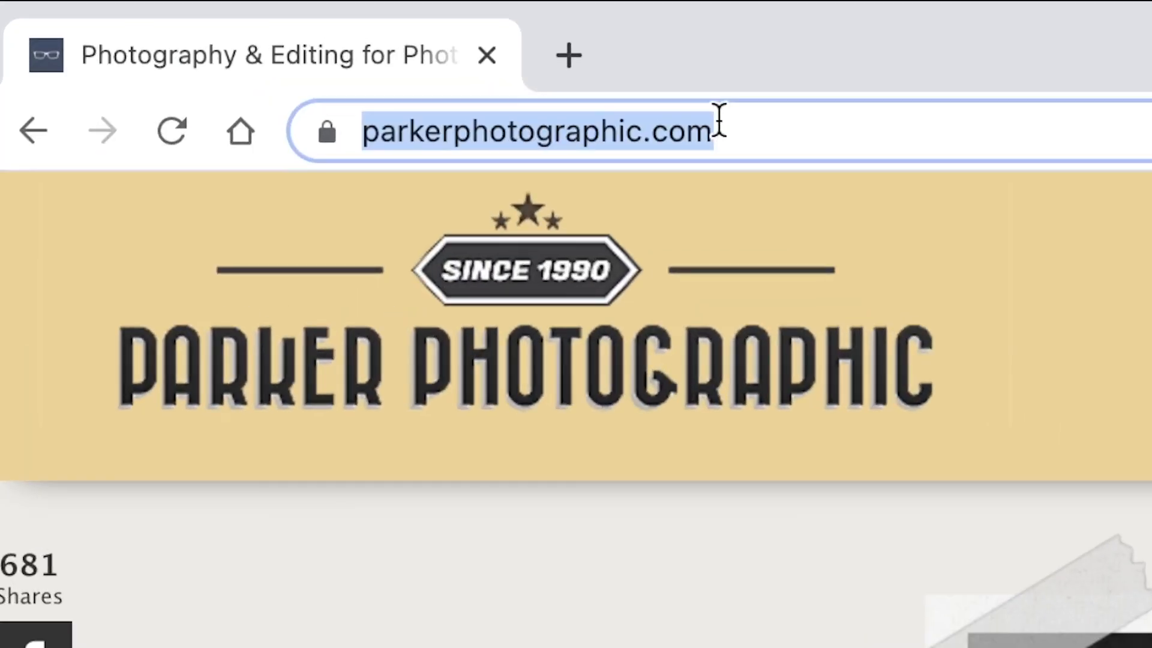
text(photopea.com)
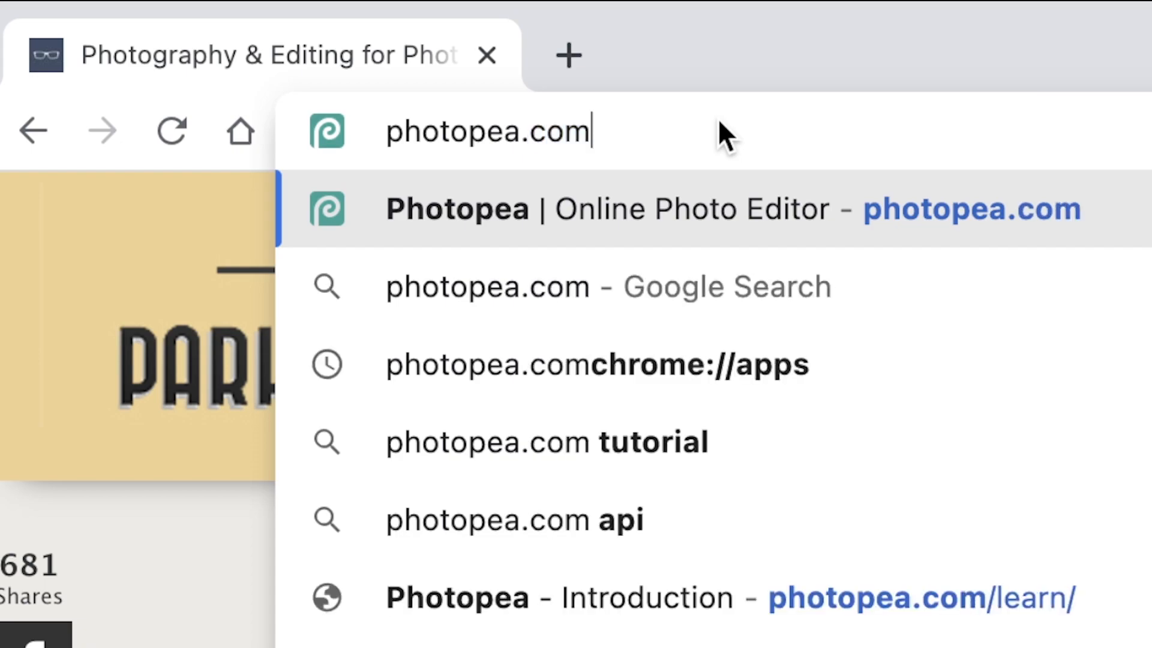
key(Return)
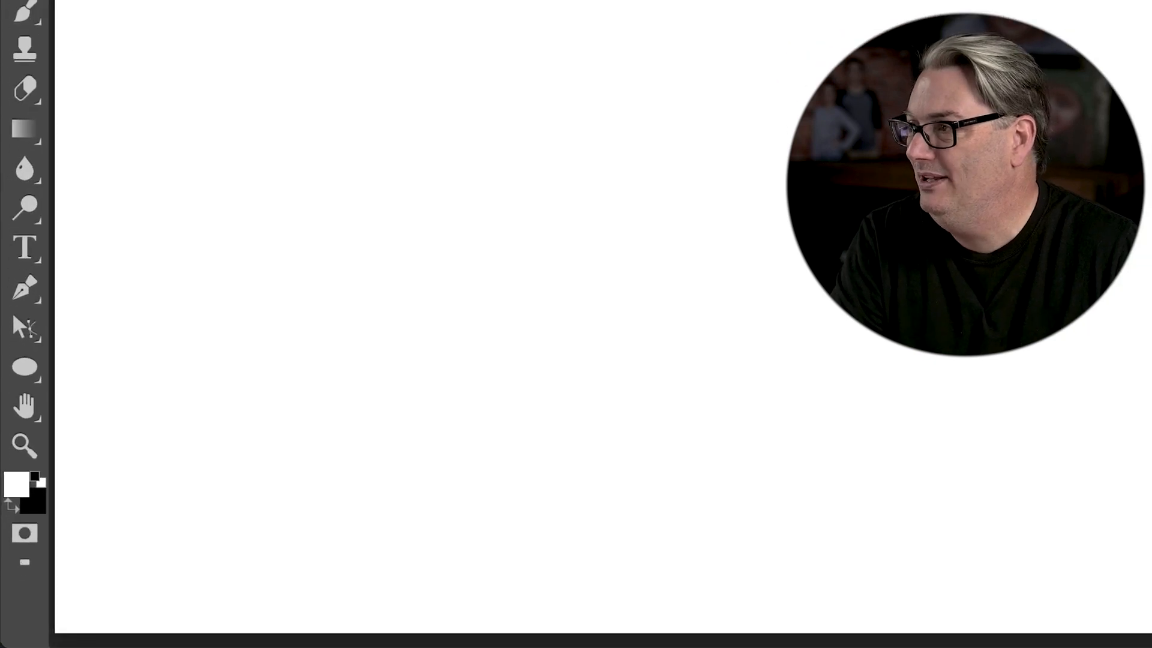
right_click(31, 365)
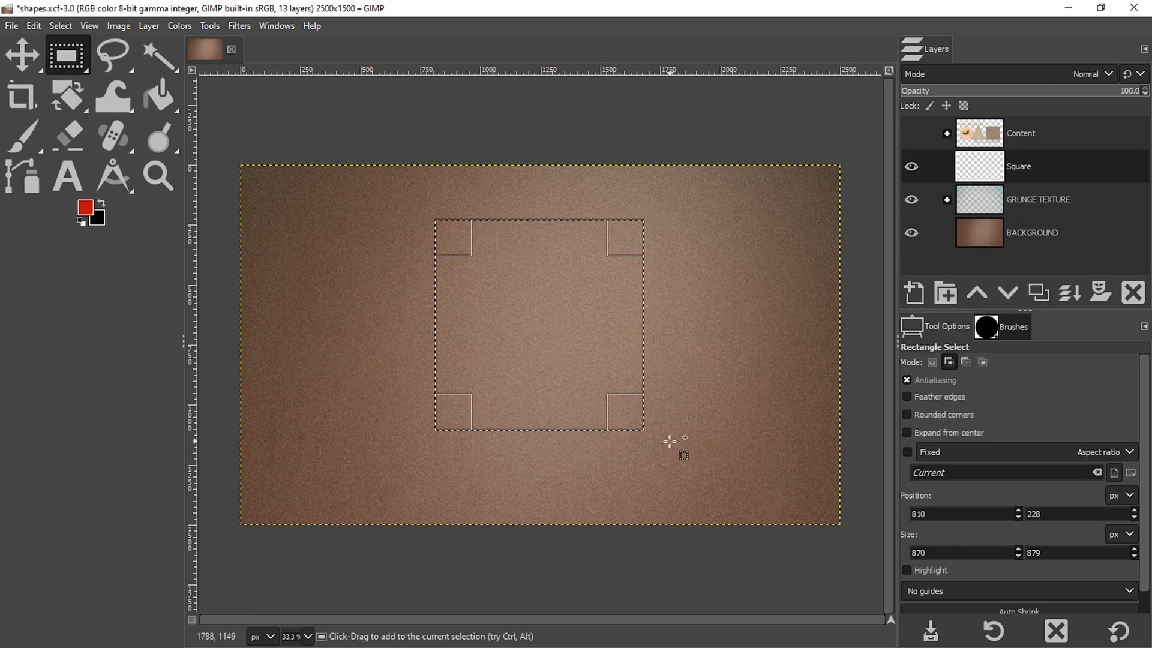
In GIMP, constrain the rectangular selection to a fixed aspect ratio, about 981 px square, and bucket fill it with a chosen foreground color.
click(935, 451)
click(944, 472)
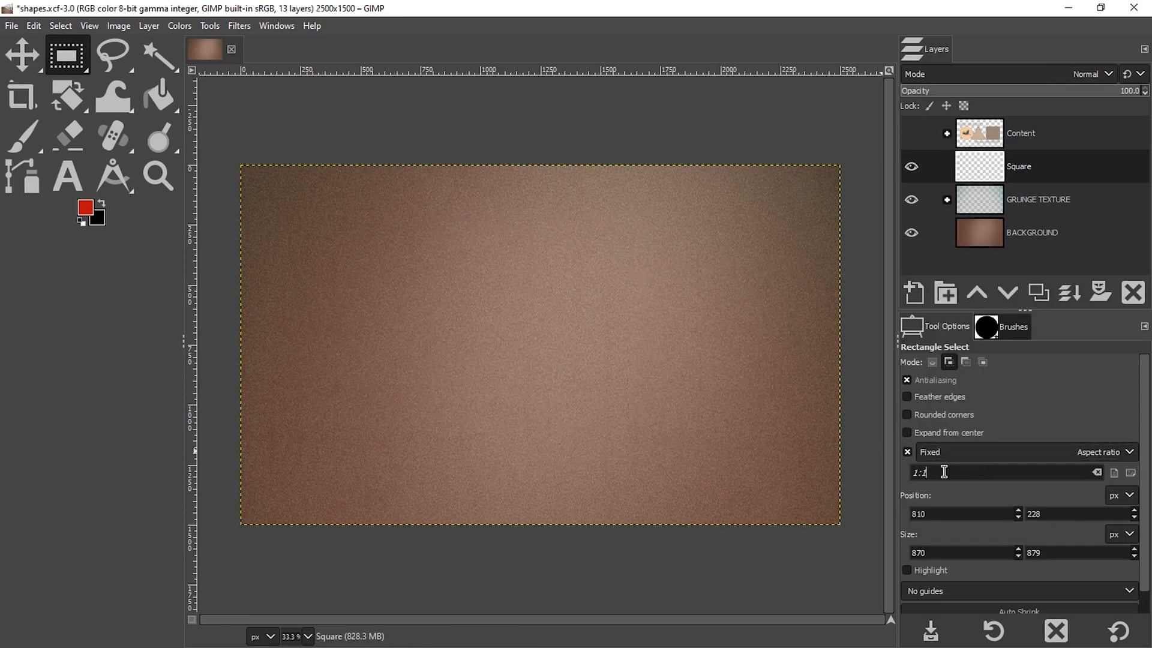
click(157, 92)
click(85, 207)
click(961, 405)
click(935, 438)
click(514, 360)
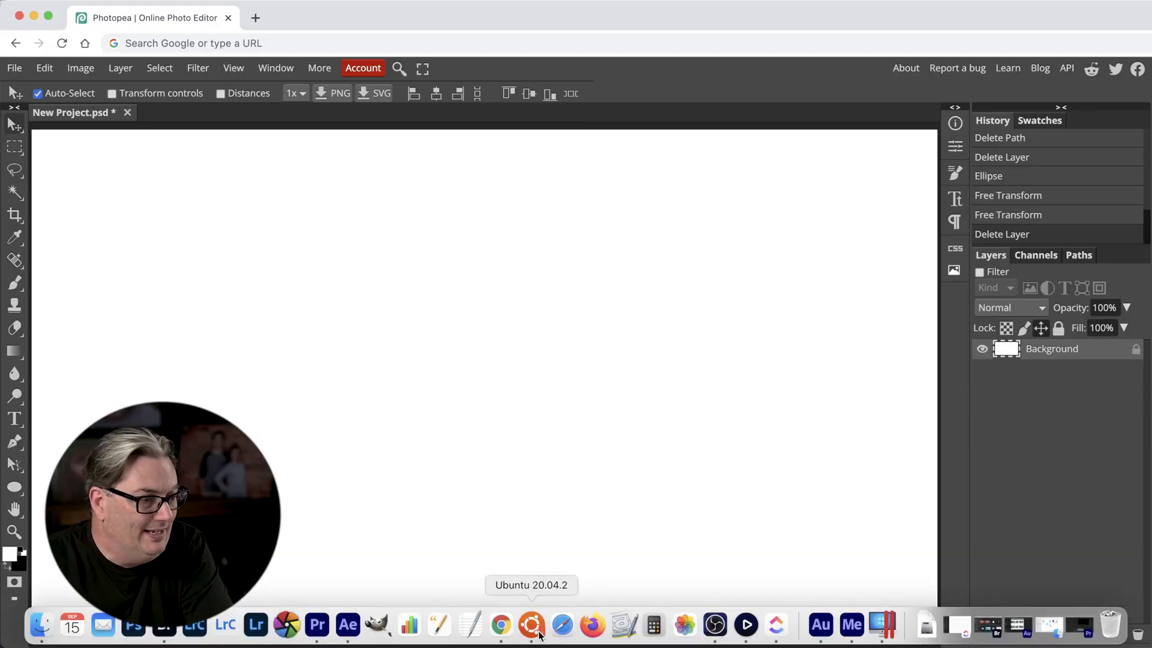
Switch to GIMP in the Ubuntu 20.04.2 window and add a transparent 3840 × 2160 px layer named Circle.
click(531, 625)
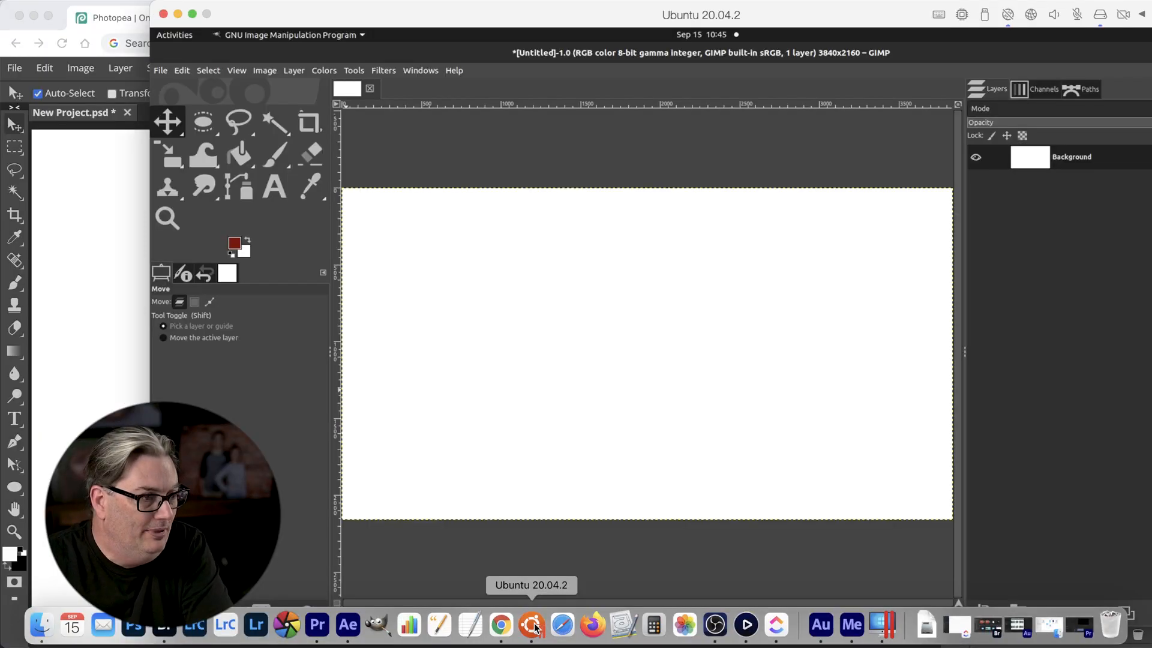
click(982, 613)
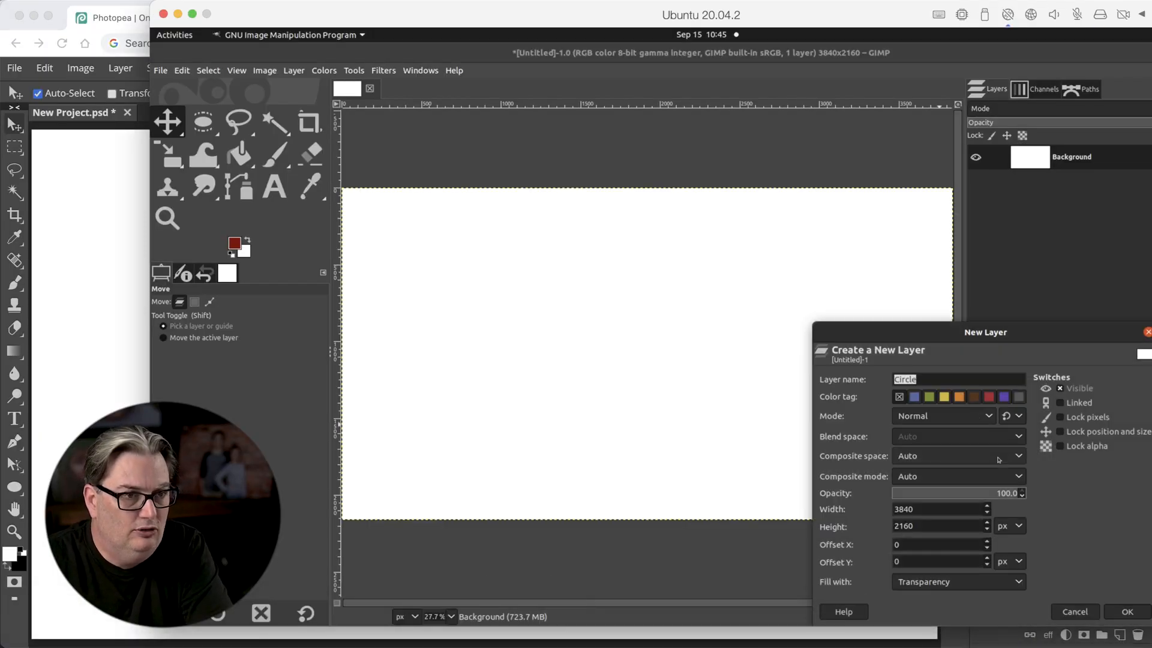
click(1125, 611)
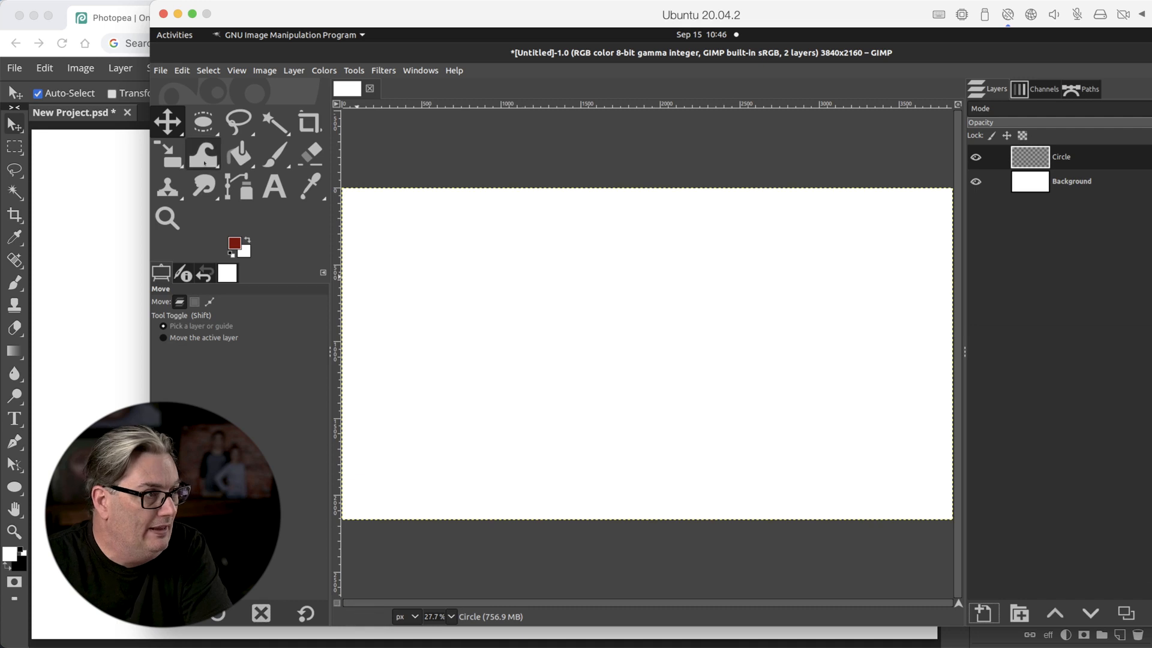
Draw a 1:1 elliptical selection about 1650 px wide near the canvas center and bucket fill it with the dark red foreground color.
click(206, 129)
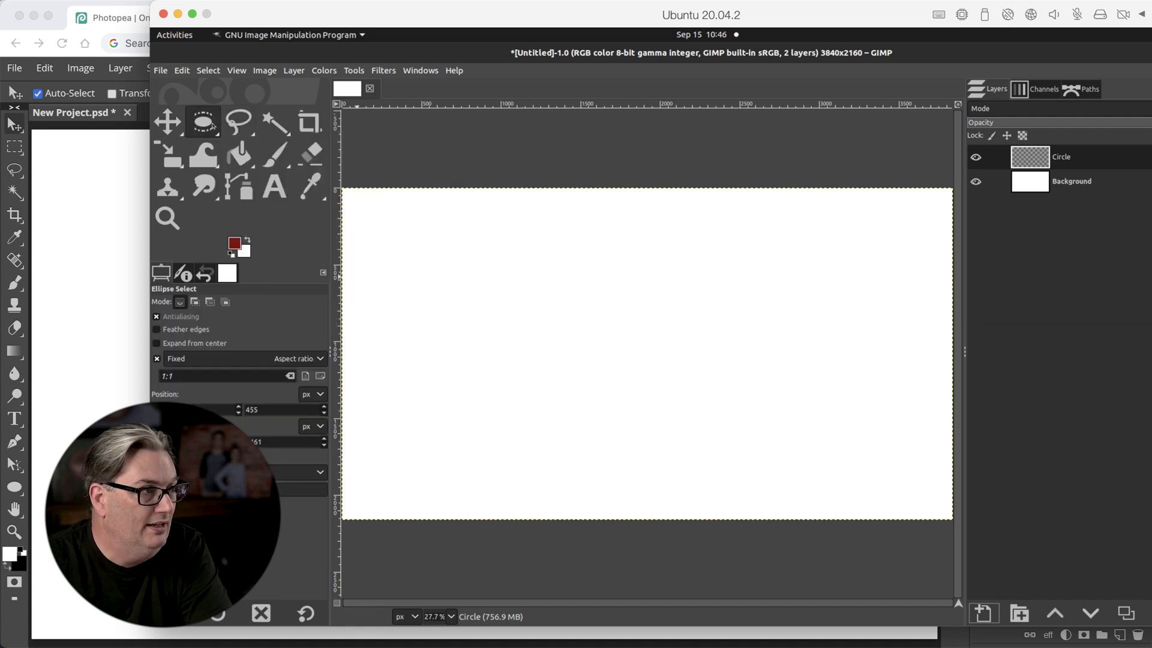
drag(492, 230, 735, 479)
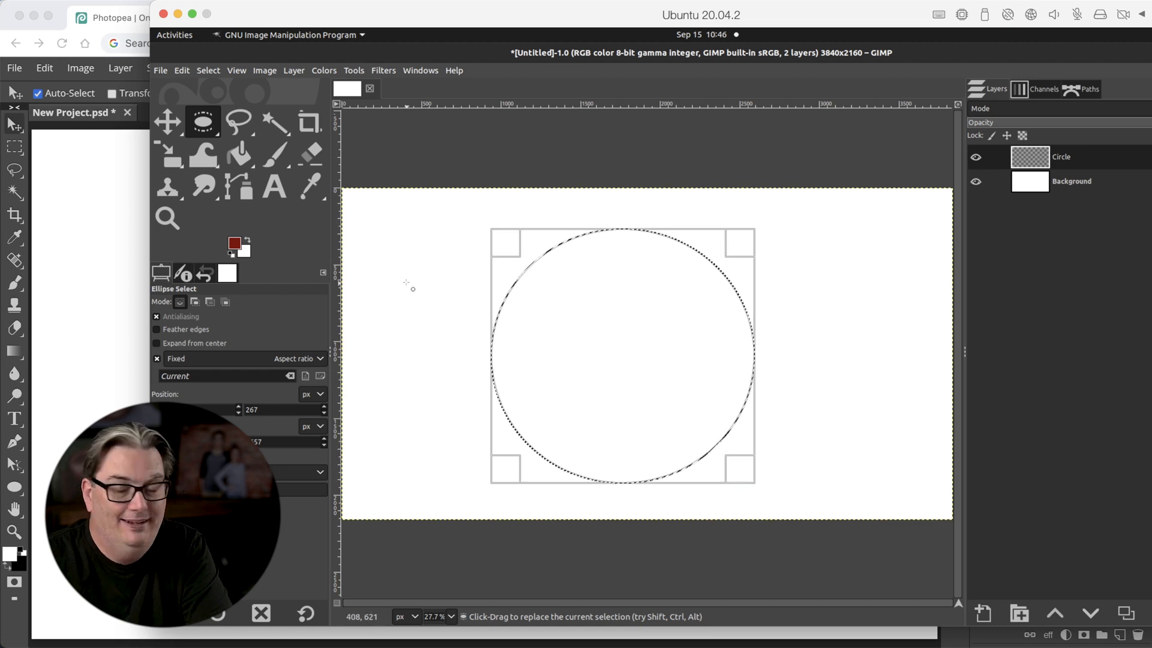
click(241, 153)
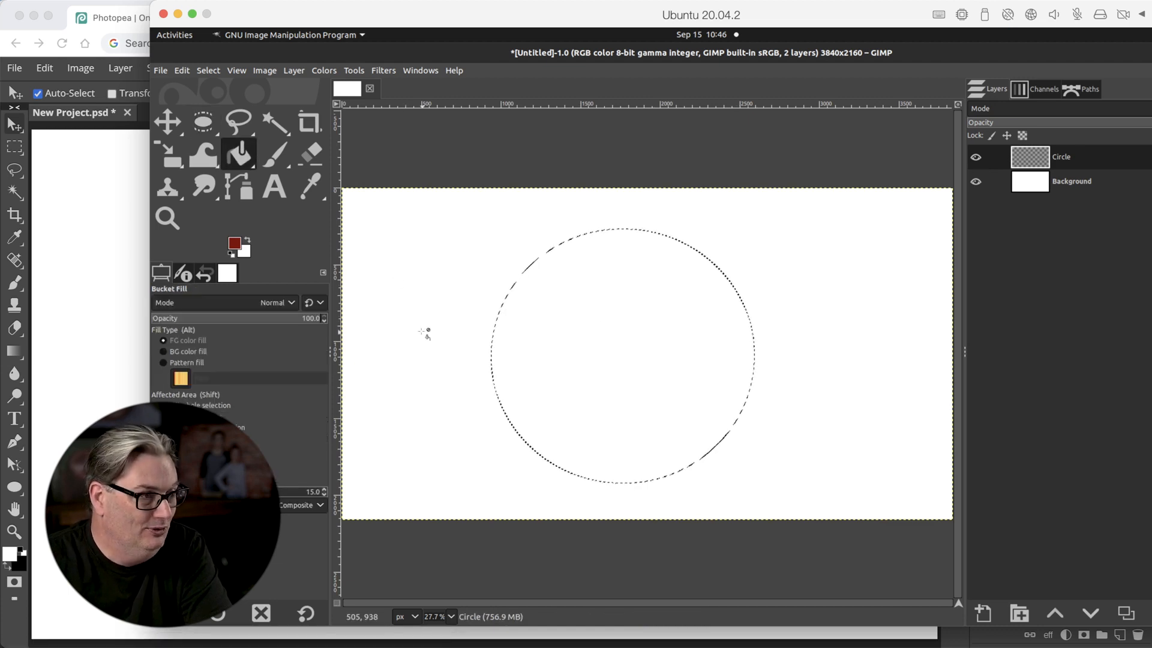
click(634, 438)
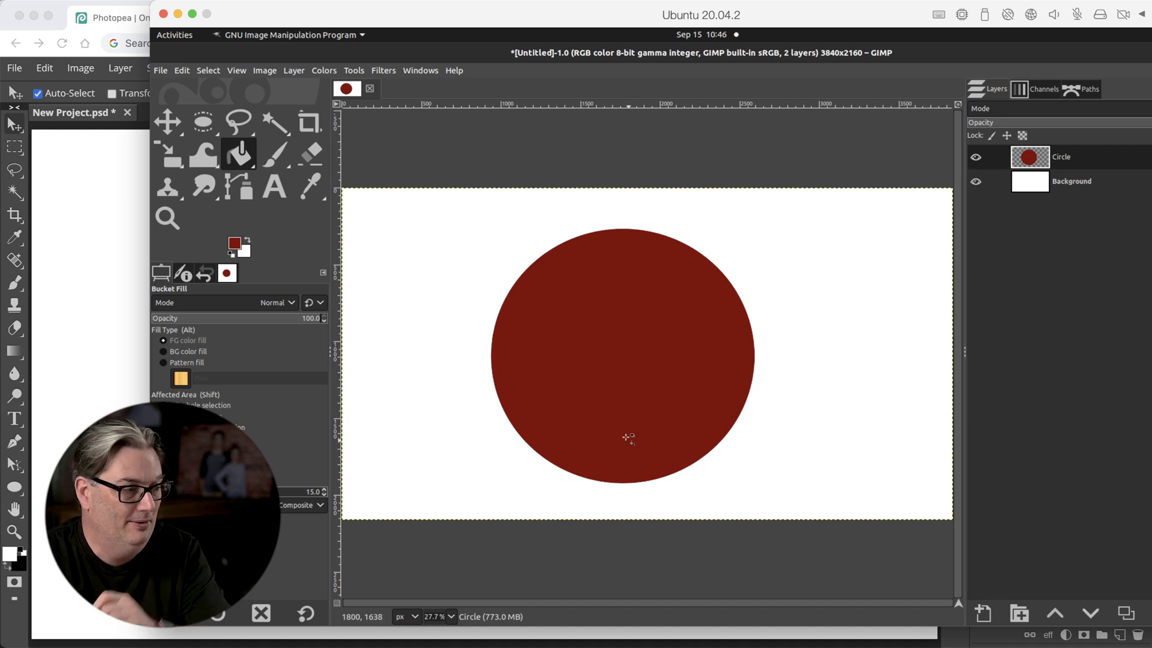
Switch to Photopea and draw a dark red circle without a stroke as an Ellipse shape on the white canvas.
click(24, 617)
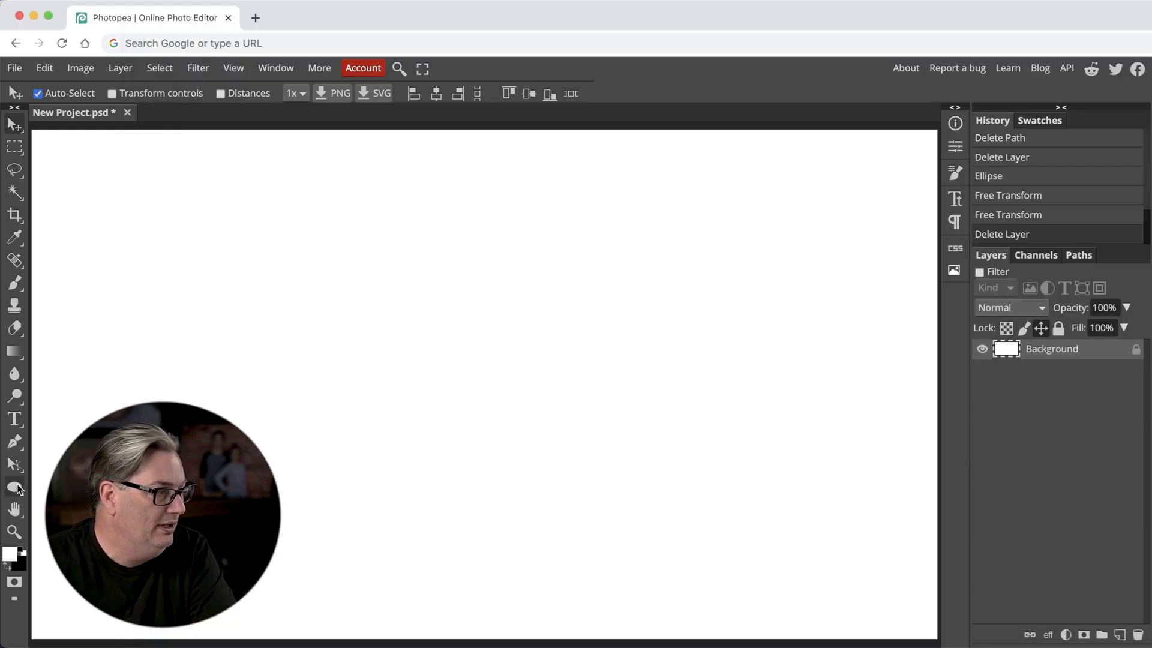
click(39, 509)
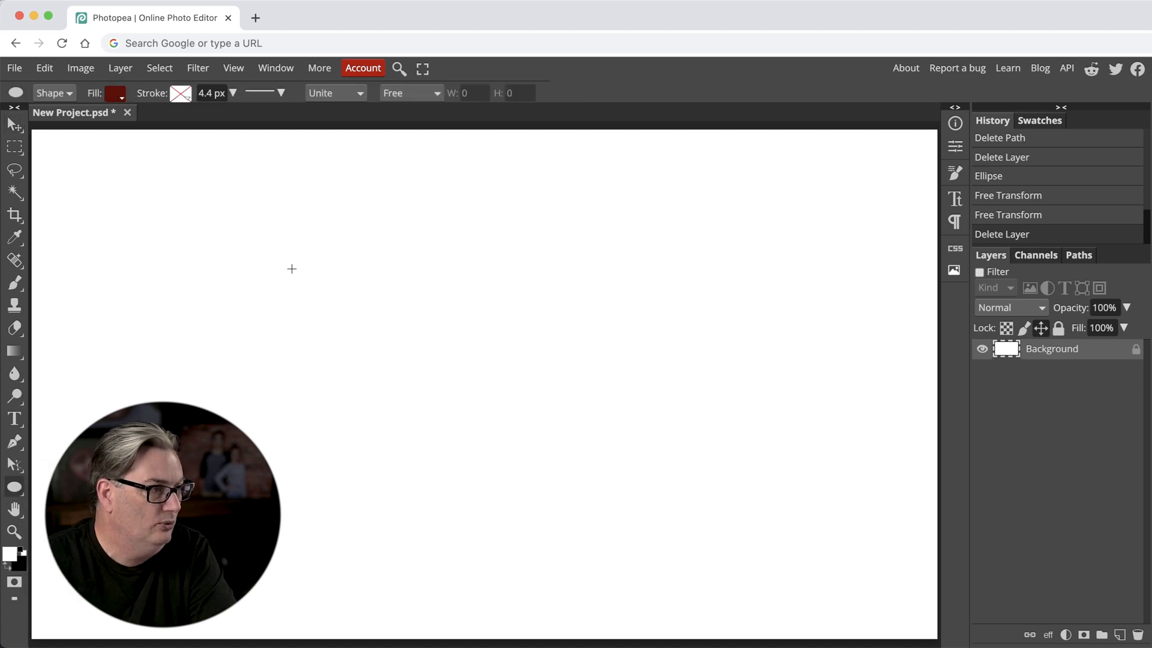
drag(456, 444, 487, 480)
drag(514, 519, 563, 539)
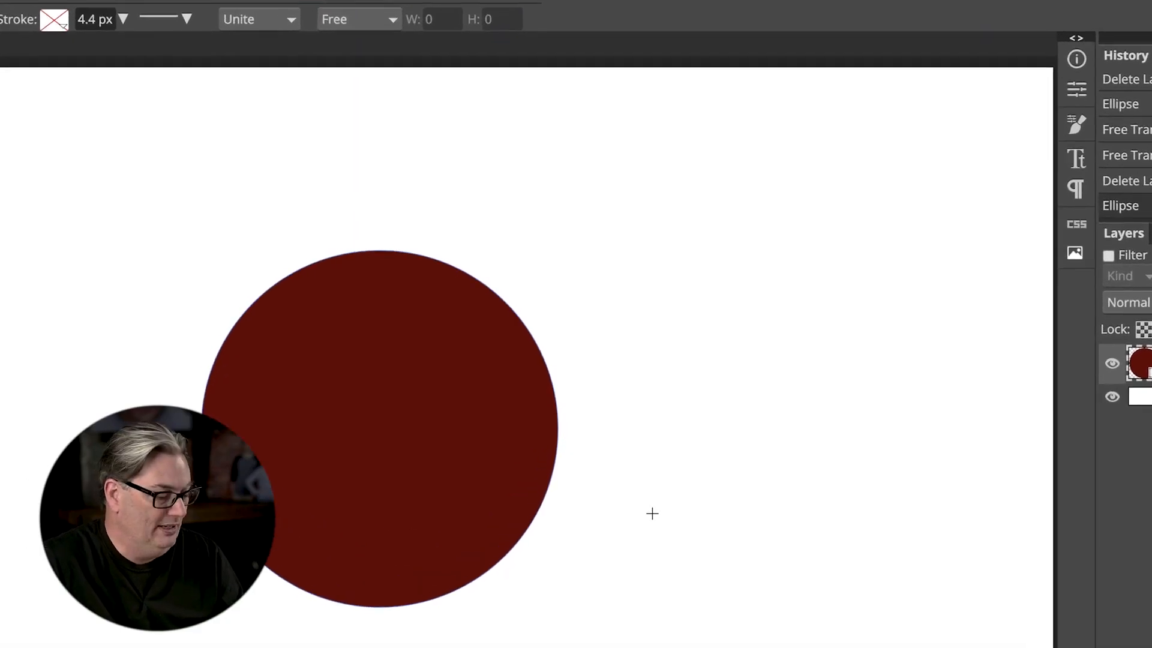
Examine the edge quality of the Photopea circle at high magnification.
click(559, 422)
click(556, 418)
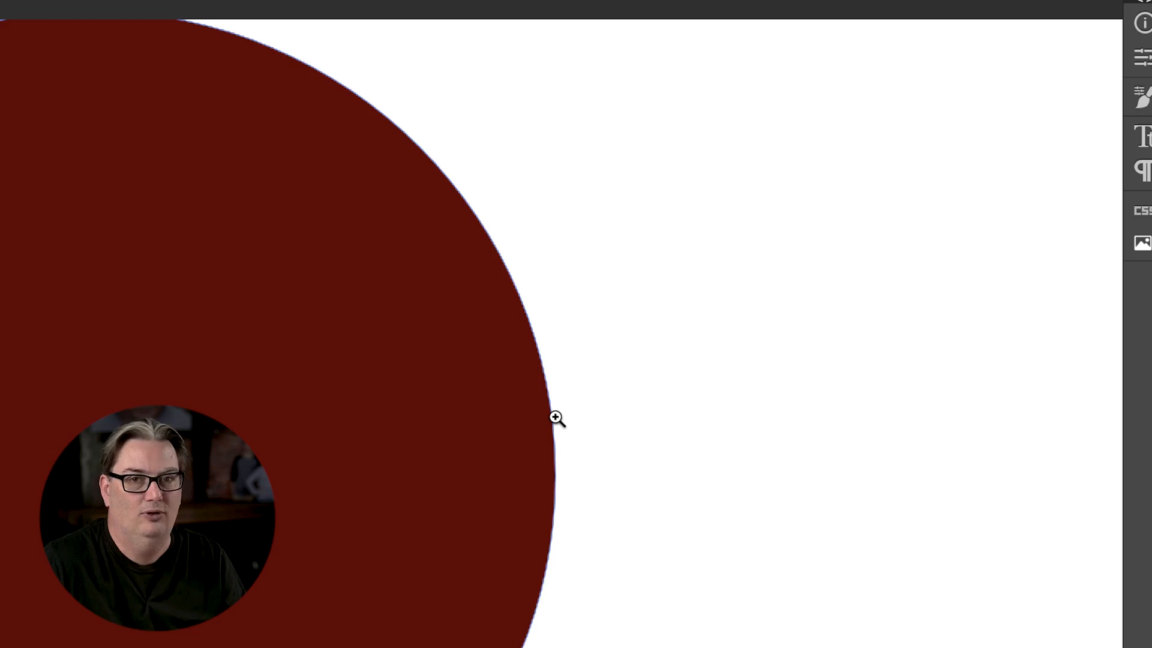
click(556, 418)
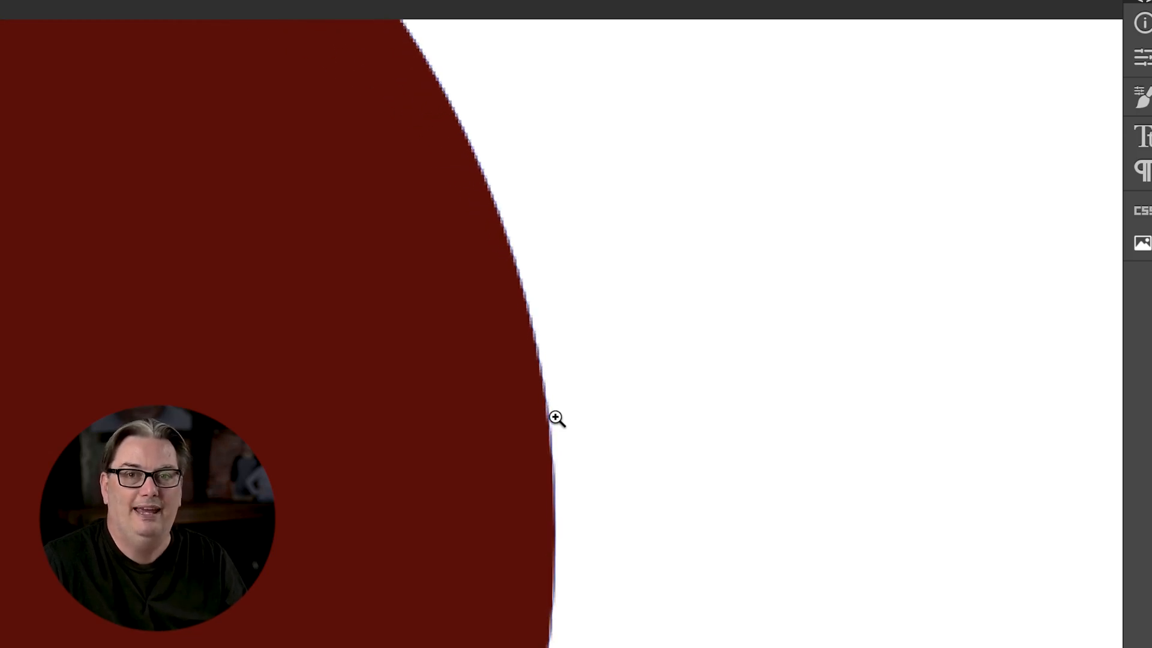
click(556, 418)
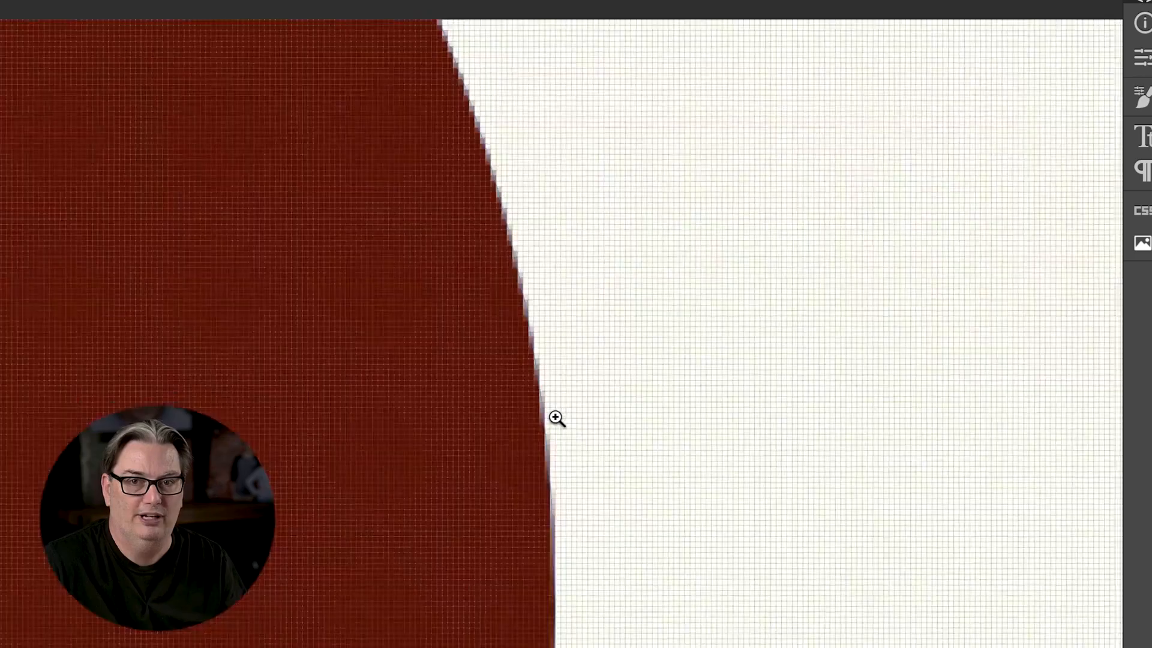
click(556, 418)
alt+click(556, 418)
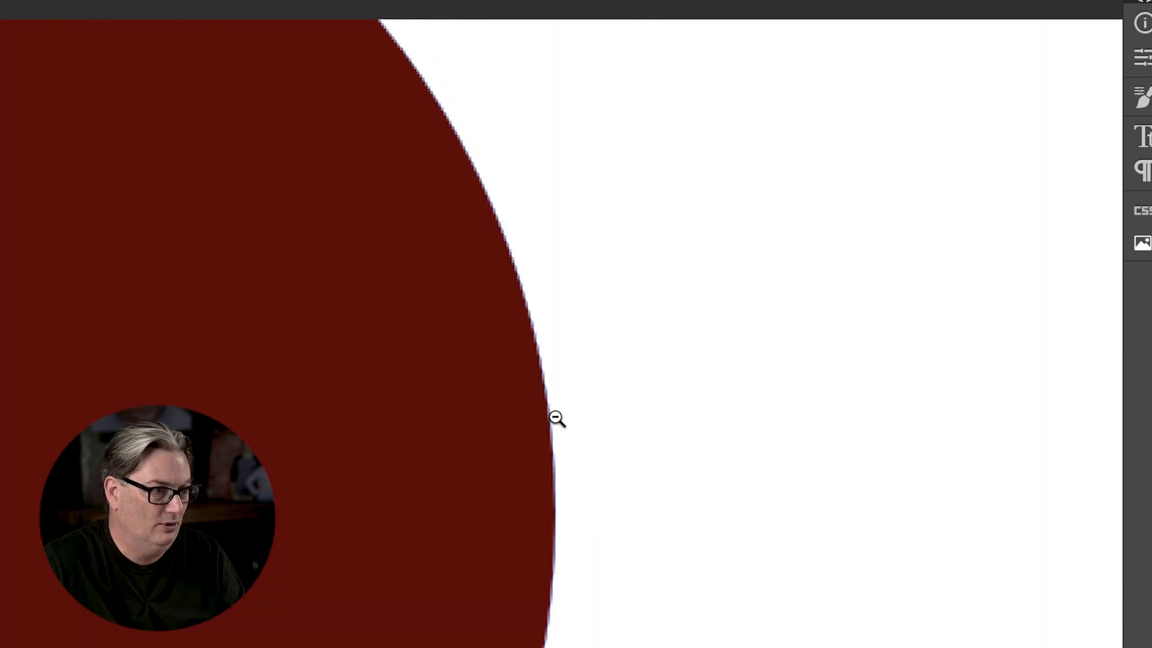
alt+click(556, 418)
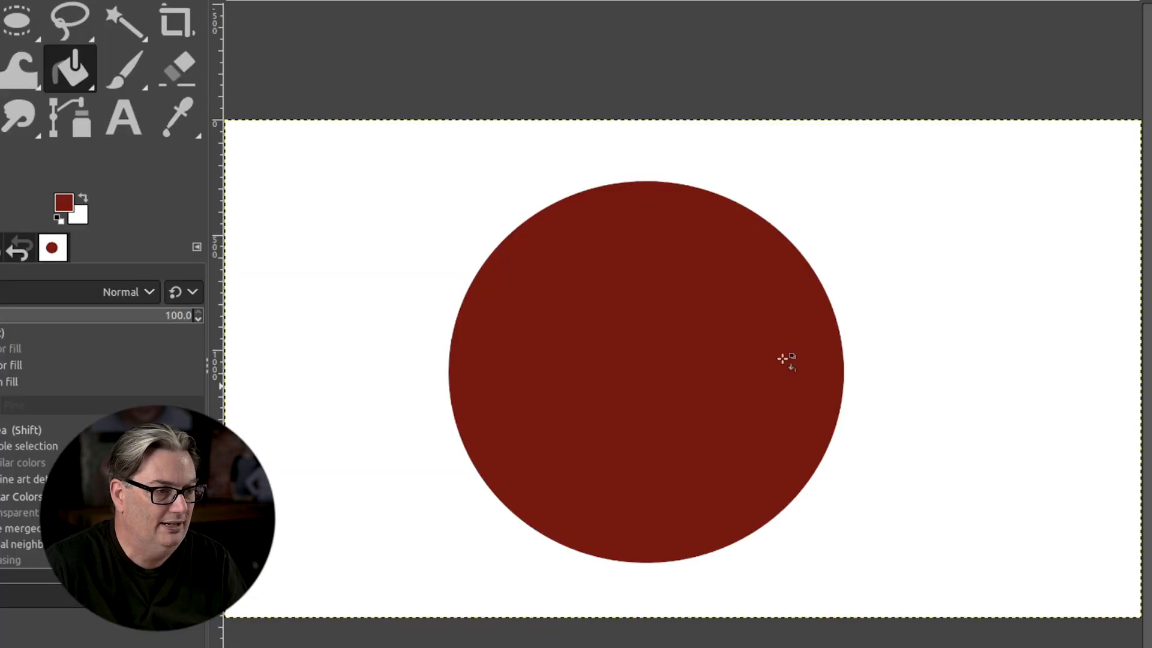
Examine the right edge of the filled circle in GIMP at high magnification.
key(z)
click(836, 368)
click(835, 367)
click(835, 368)
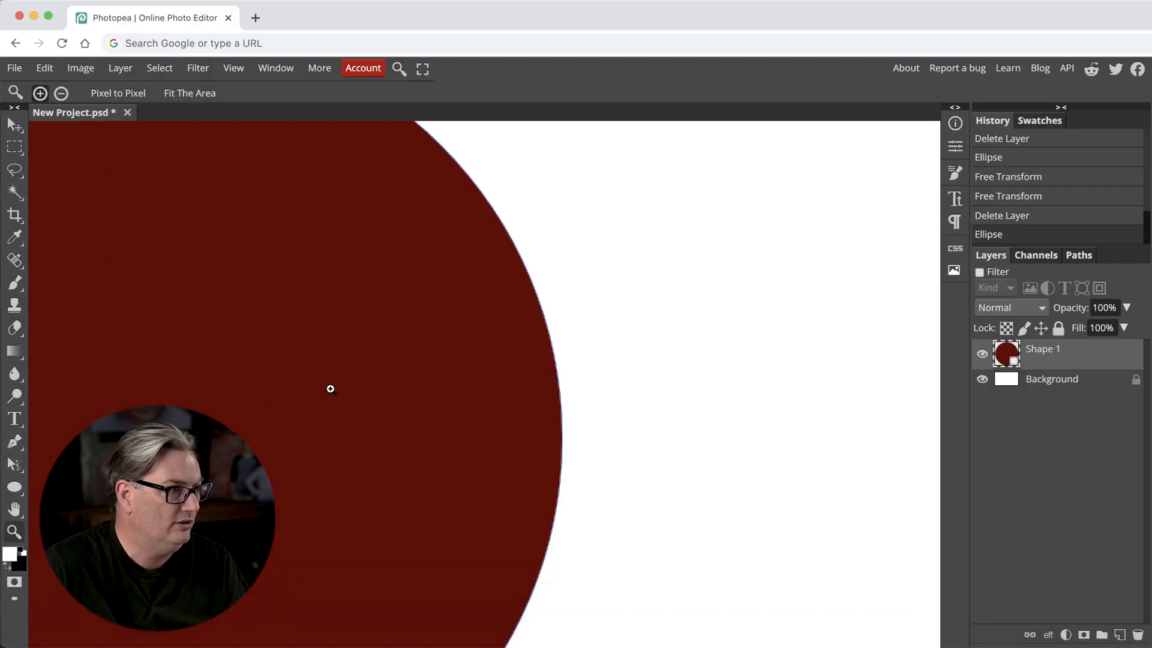
In Photopea, scale the circle shape to 290% in width and height with Free Transform and inspect its edge up close.
key(super+0)
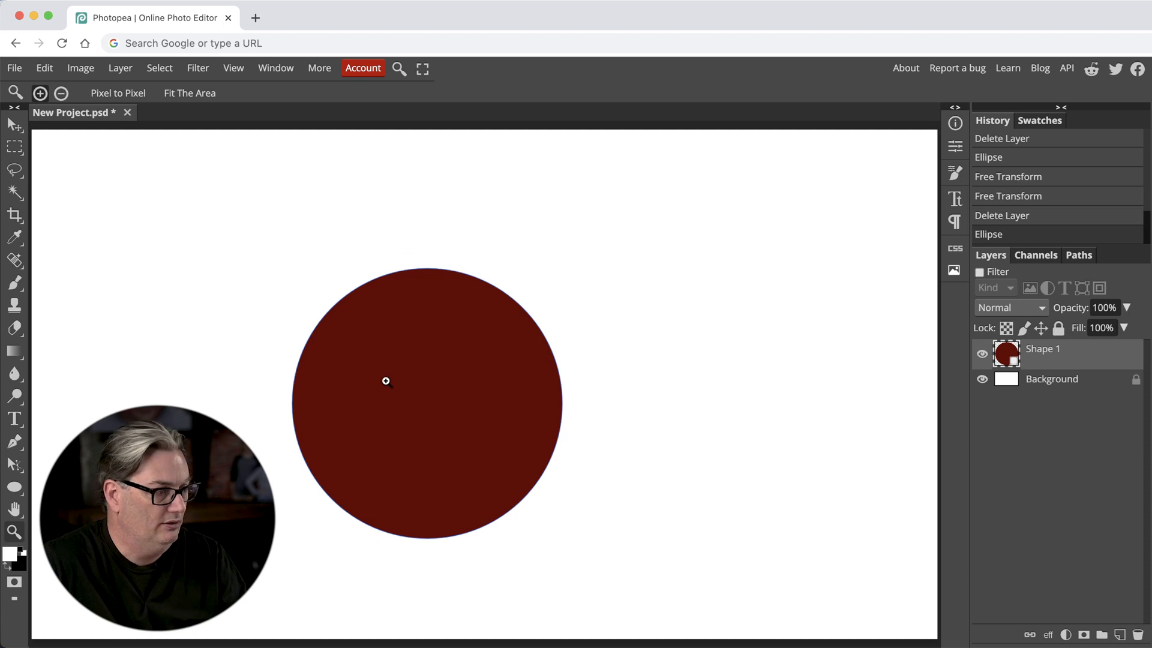
key(super+t)
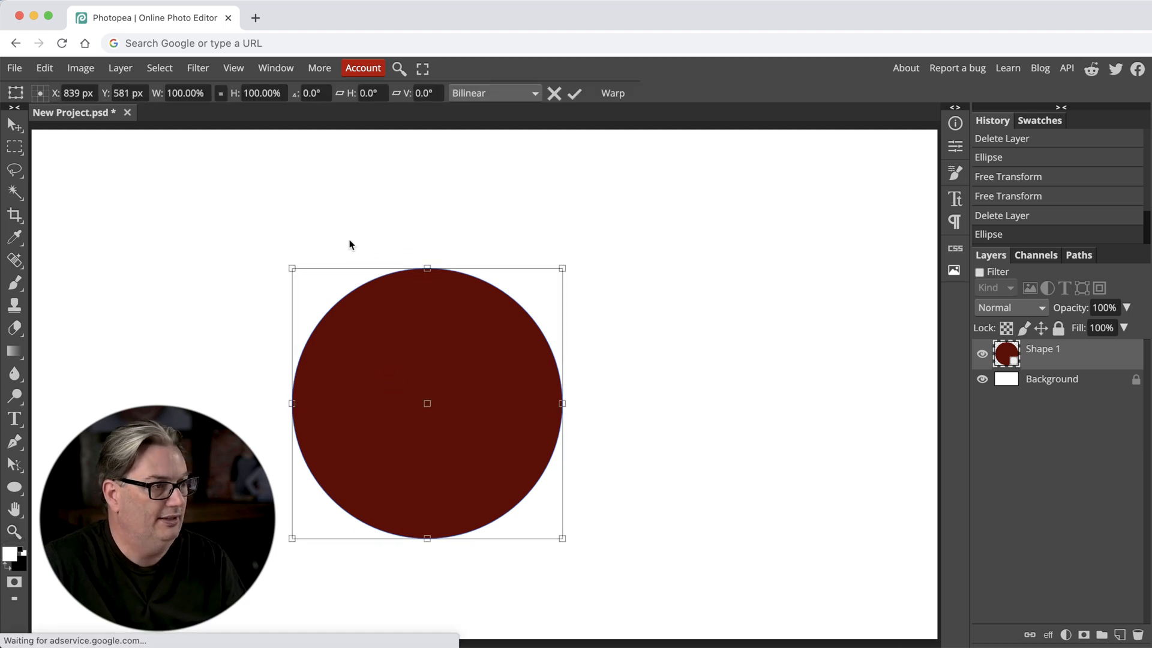
drag(167, 97, 297, 100)
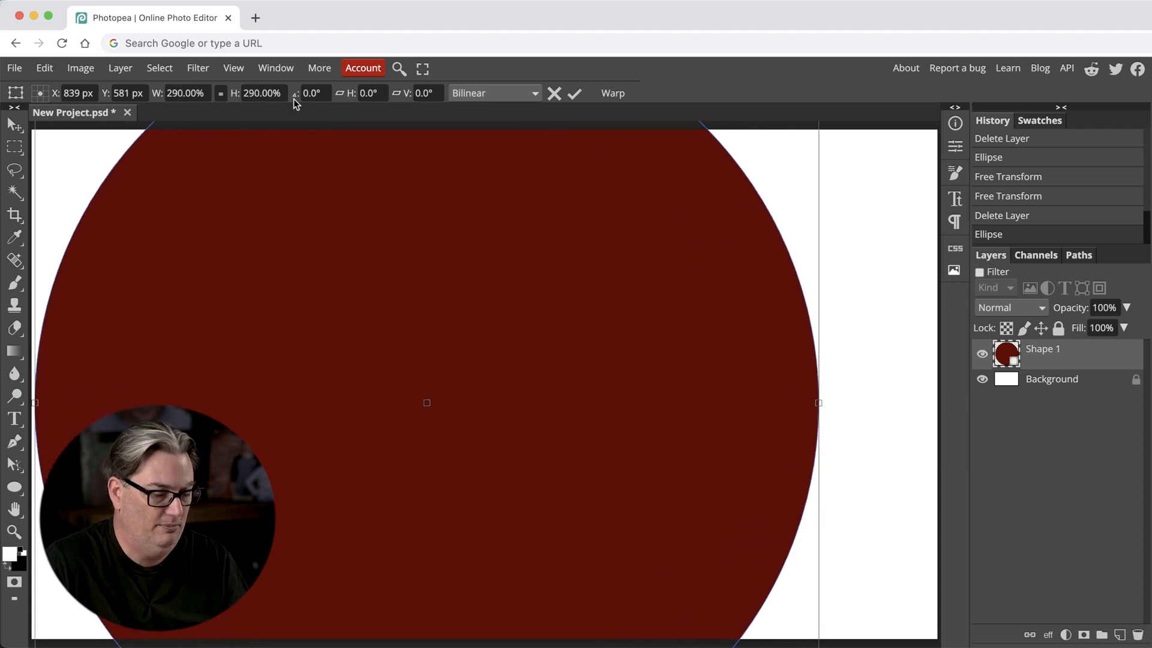
key(Return)
key(z)
click(817, 228)
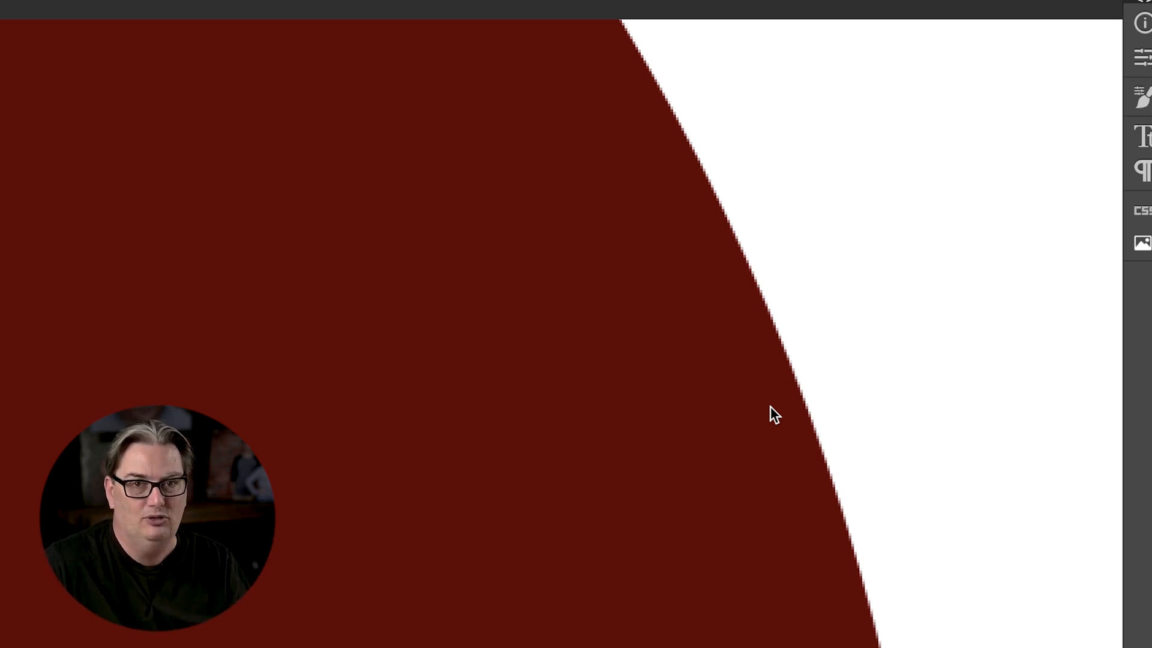
Switch to GIMP and scale the Circle layer to about 7648 × 4302 px, shifted so the circle's right edge stays on the canvas.
mouse_move(427, 646)
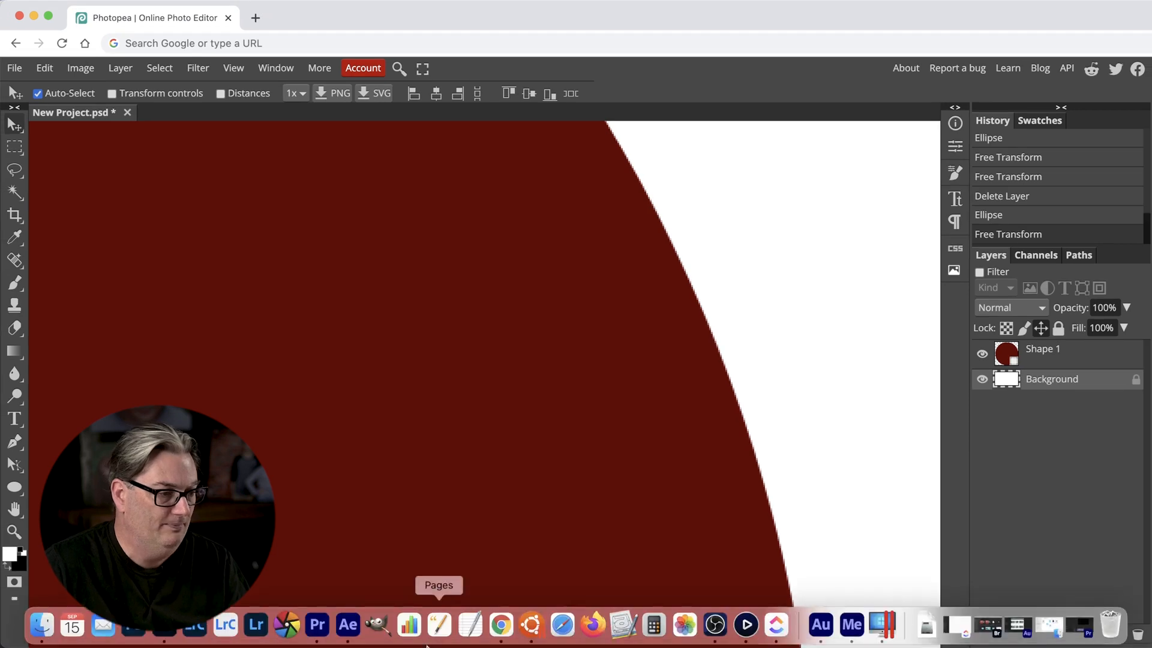
click(531, 625)
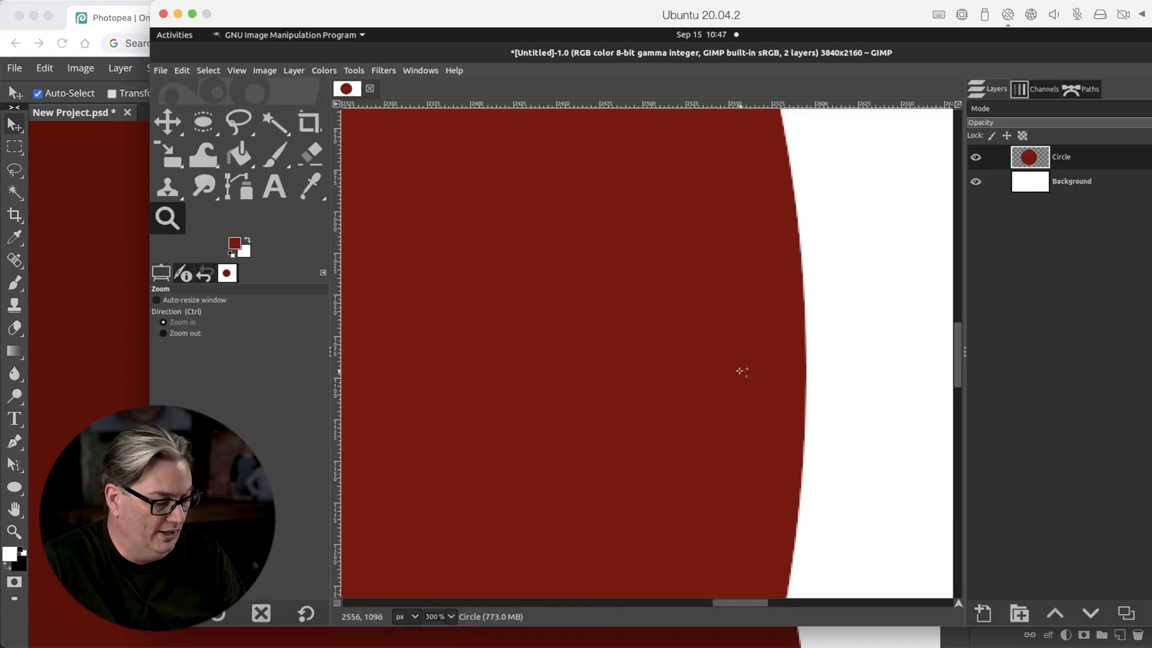
key(shift+ctrl+j)
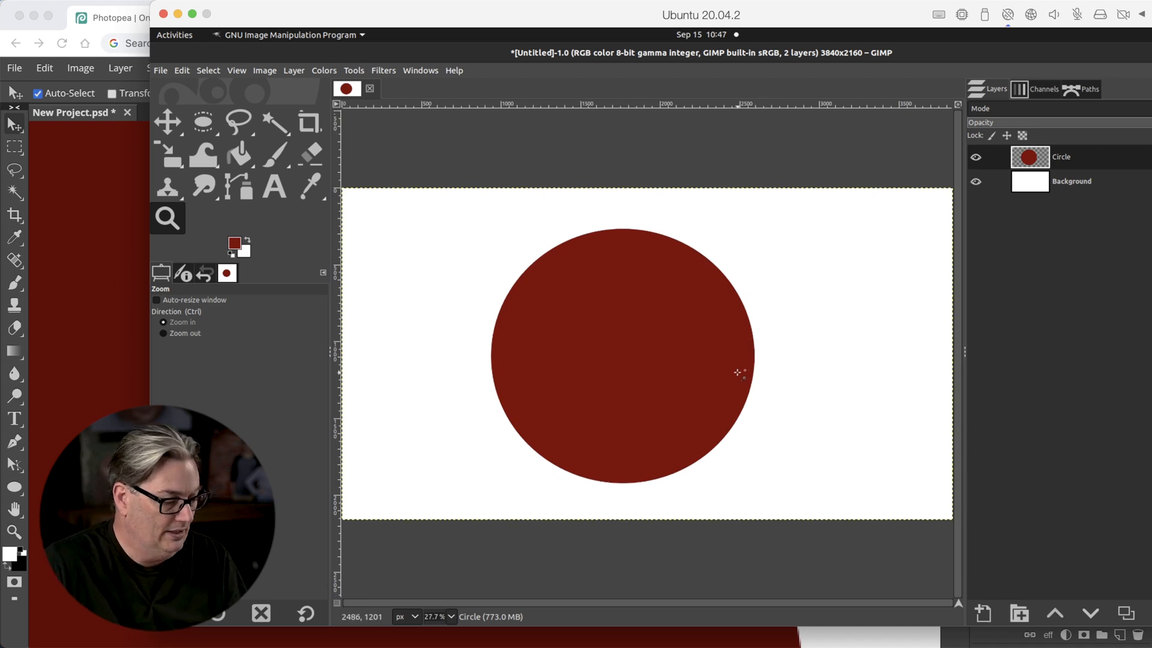
key(shift+s)
click(658, 355)
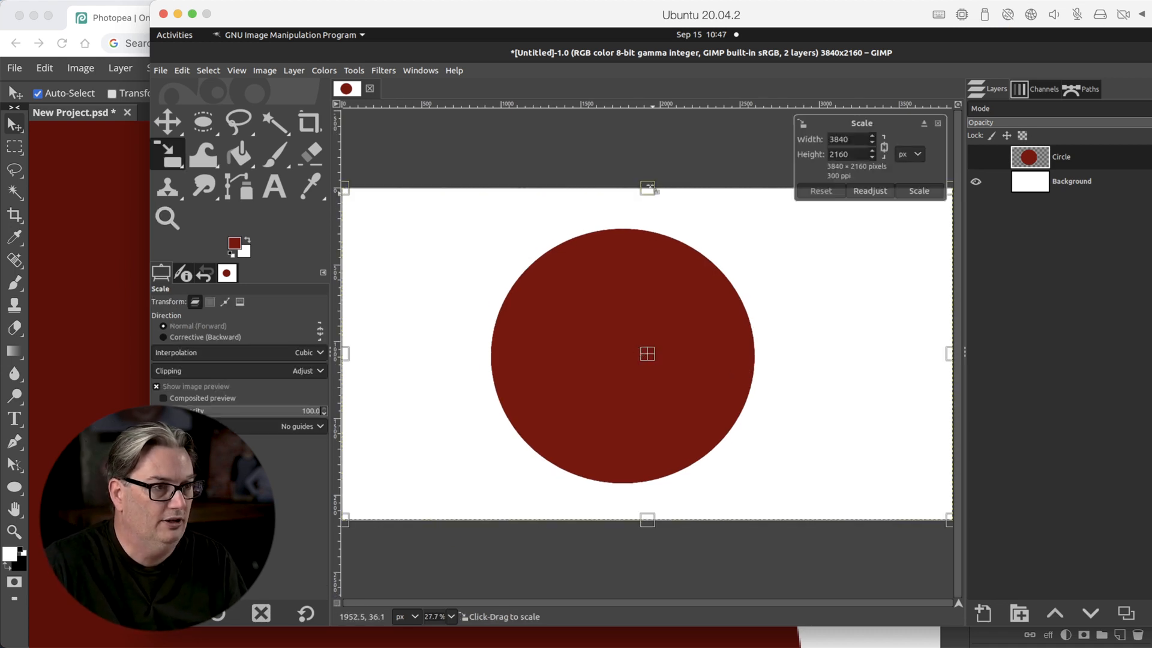
drag(649, 189, 657, 444)
drag(654, 517, 655, 637)
drag(648, 365, 421, 375)
drag(902, 375, 1150, 376)
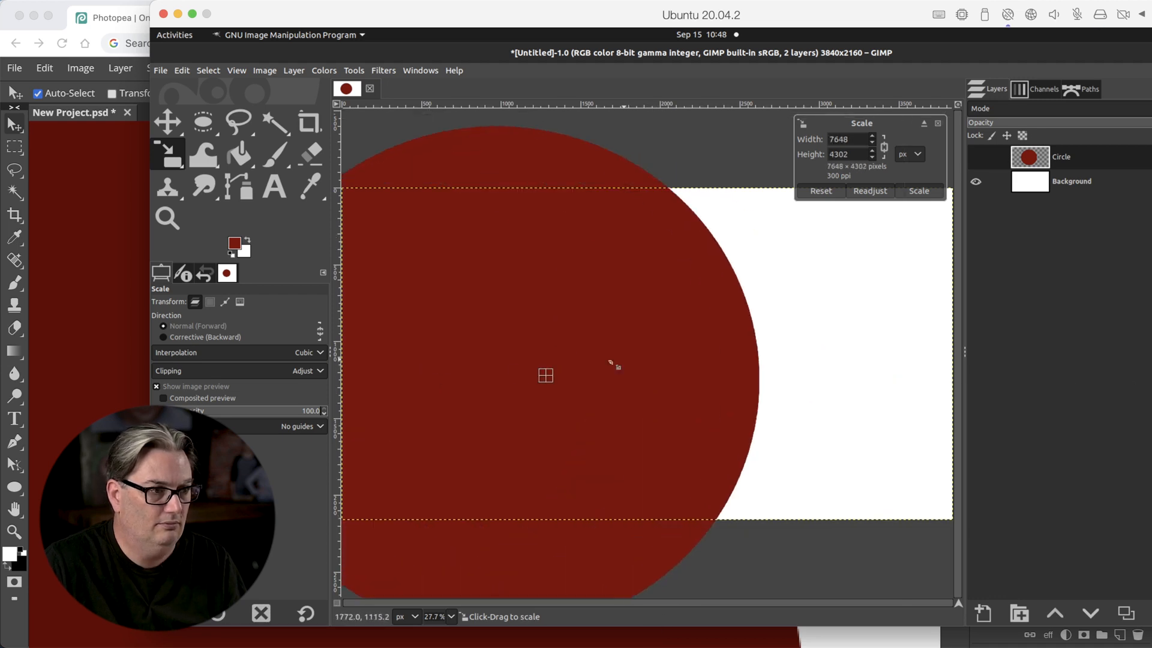
key(Return)
Examine the edge quality of the enlarged circle in GIMP at high magnification.
key(z)
click(588, 334)
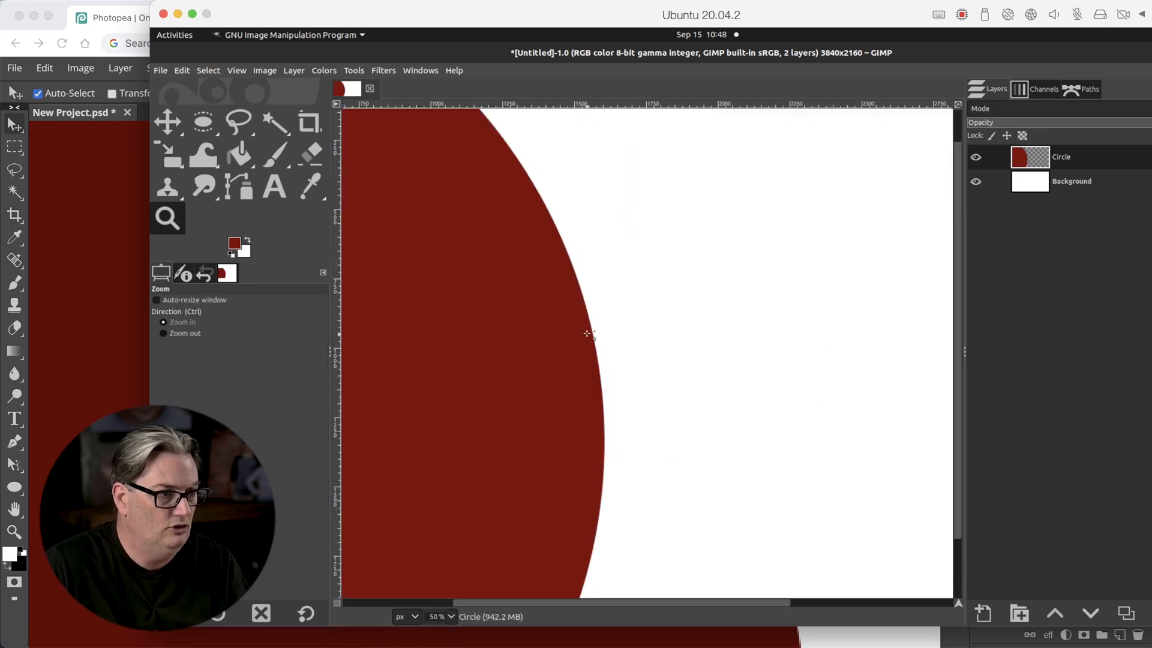
click(587, 333)
click(587, 333)
click(587, 333)
click(587, 334)
click(586, 333)
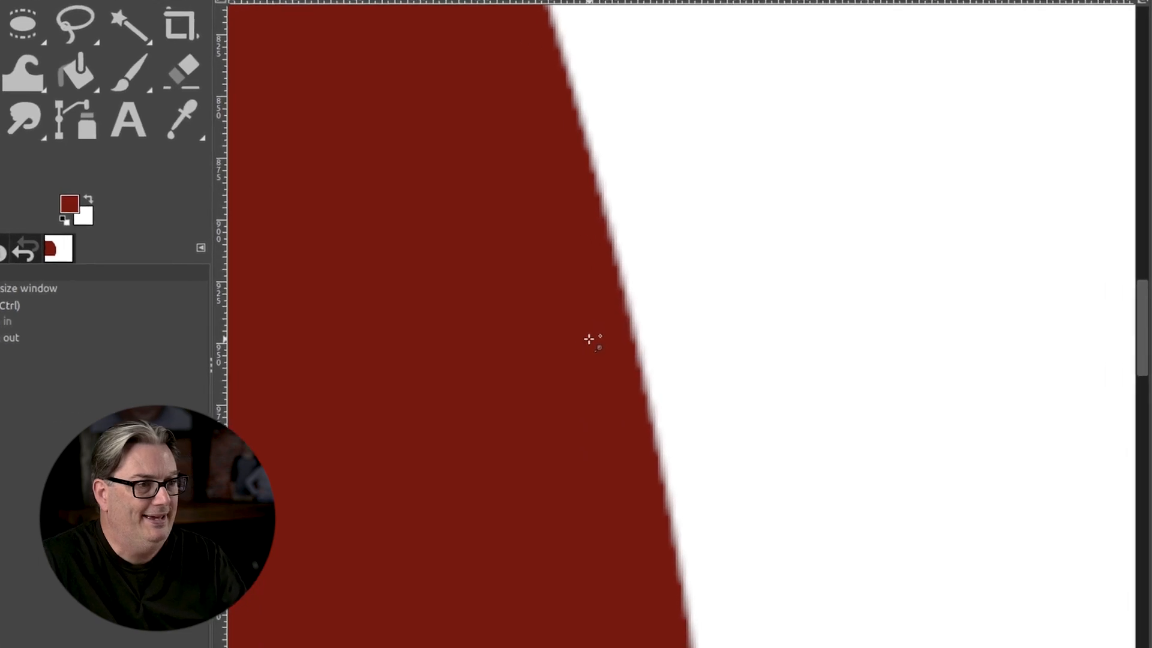
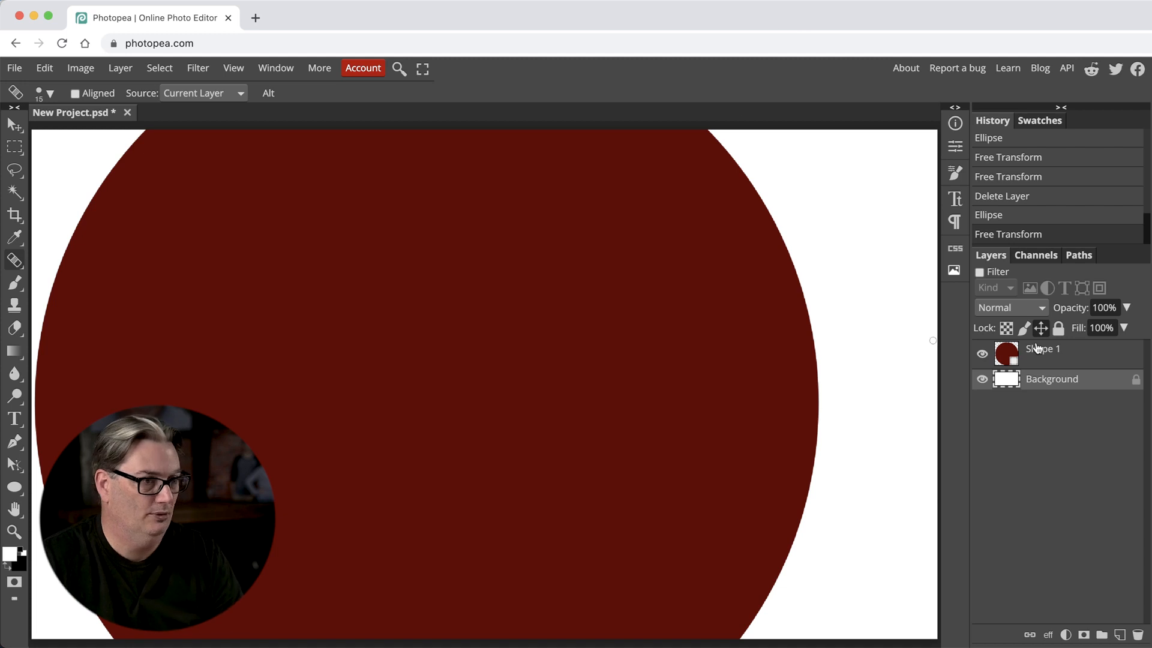
Replace the Shape 1 layer with dark red "Layer Styles" text in 300 px Oswald Bold, positioned around the middle of the canvas.
click(1080, 362)
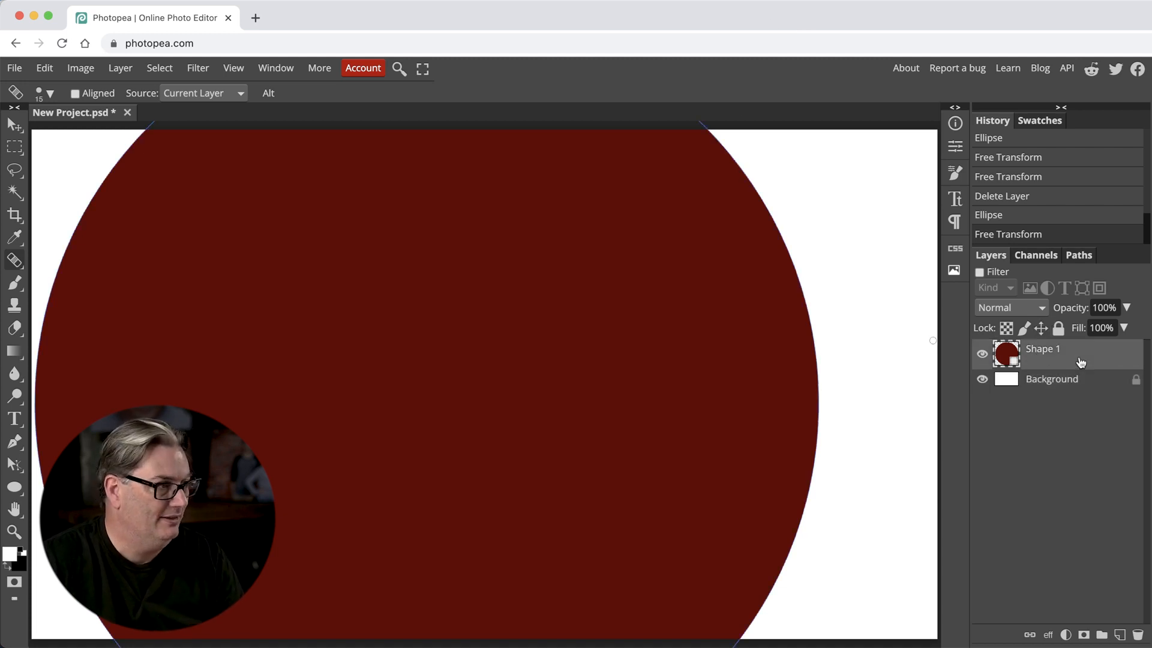
key(Delete)
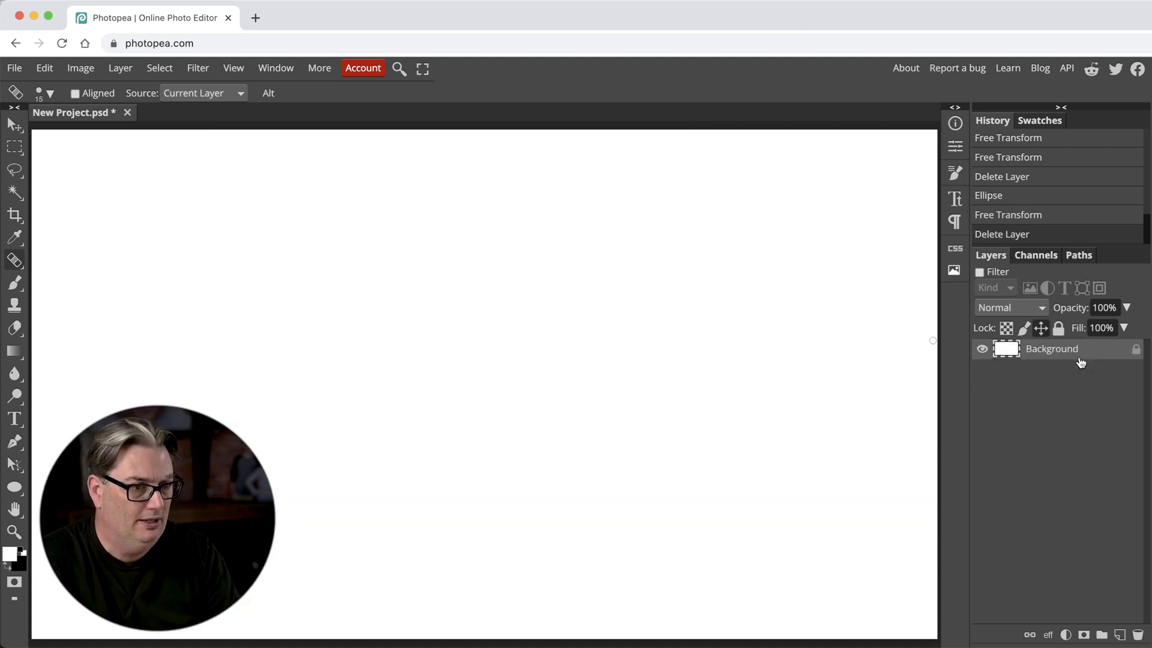
key(t)
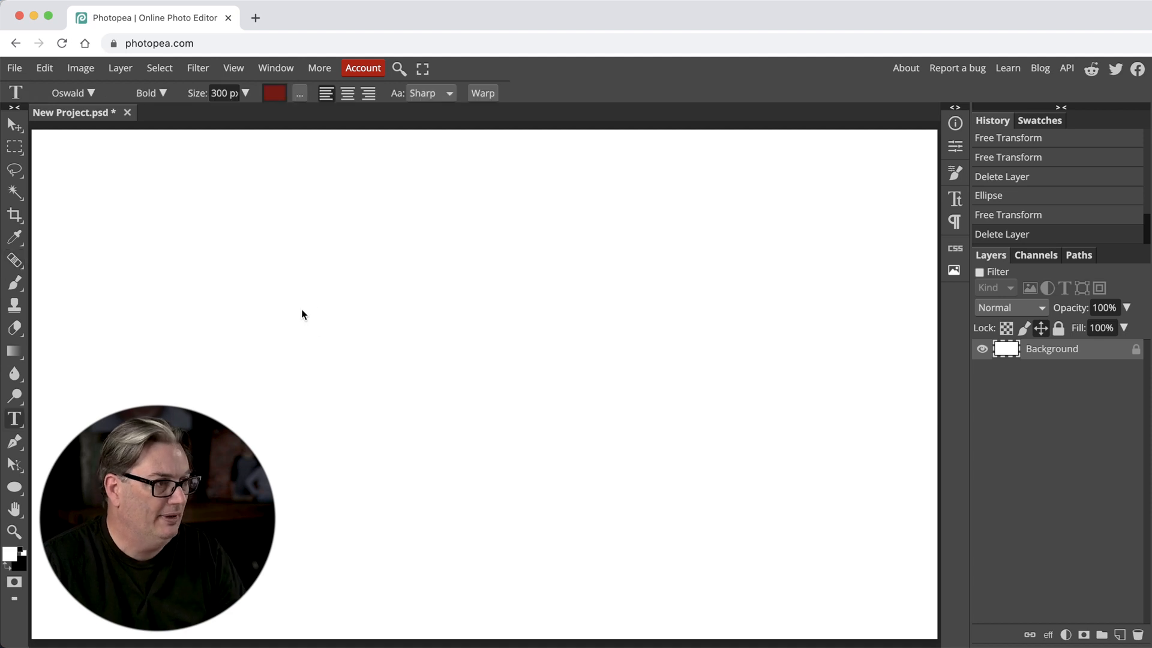
click(290, 313)
text(La)
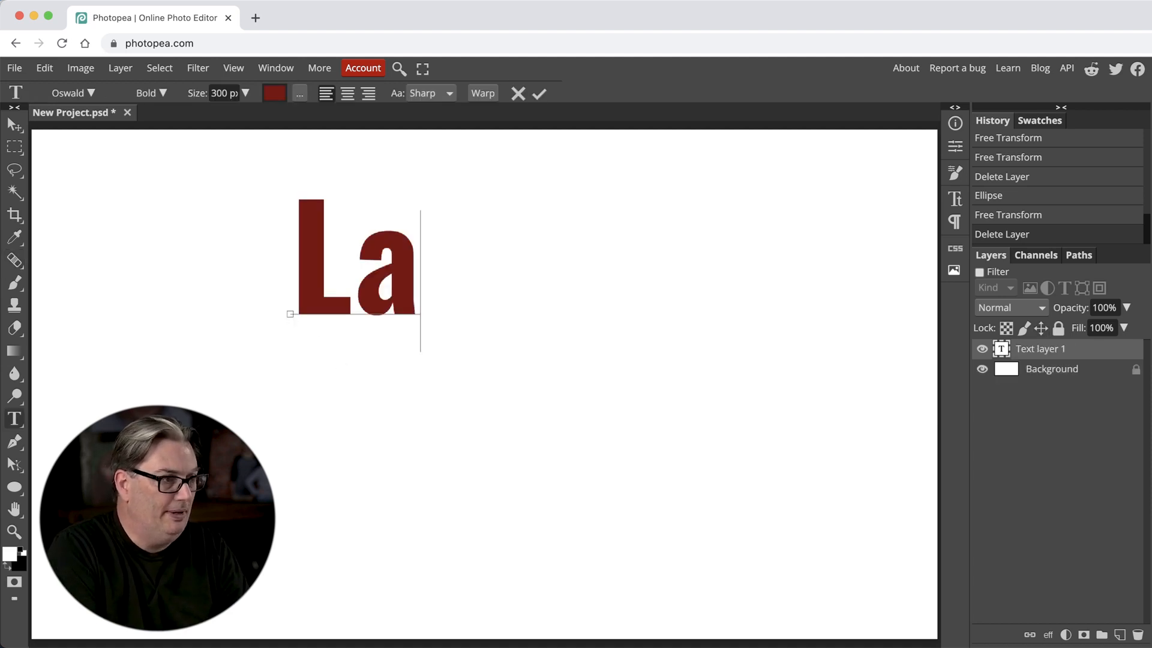
text(yer Styles)
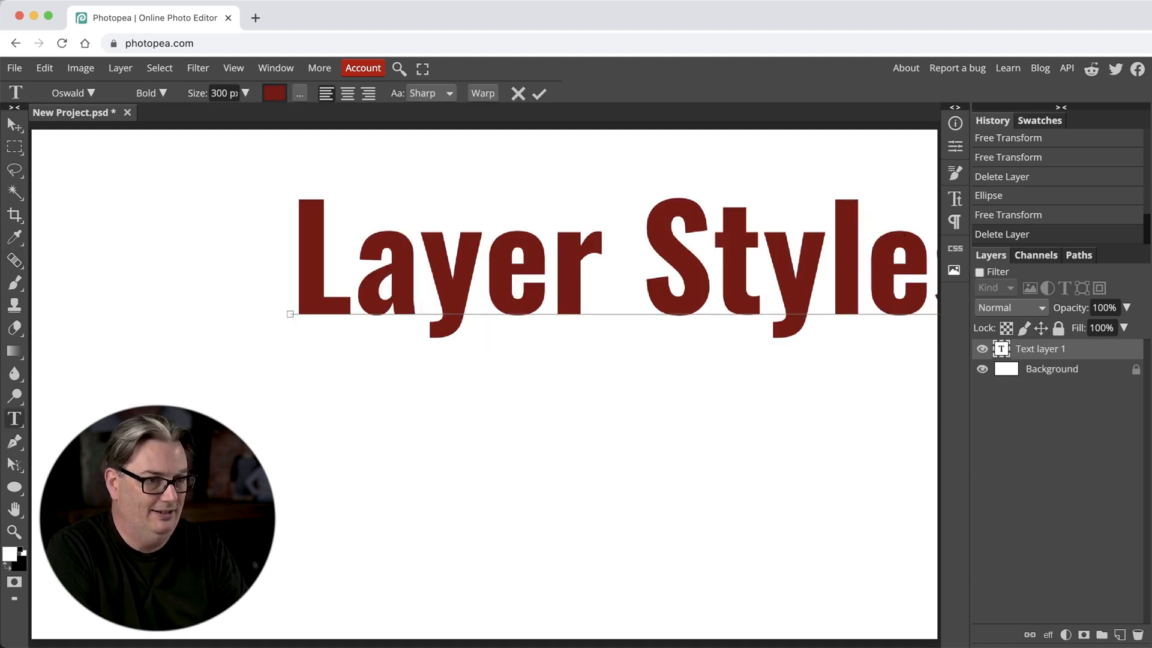
click(15, 124)
drag(319, 289, 159, 399)
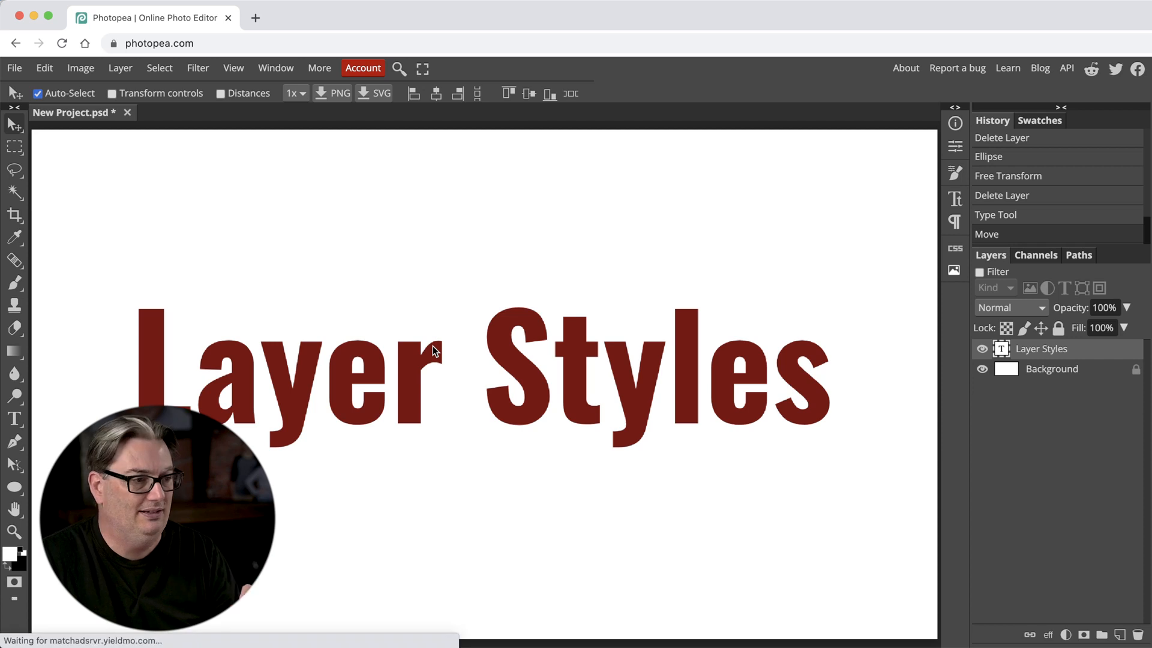
Switch to GIMP and clear the contents of the Circle layer.
mouse_move(654, 642)
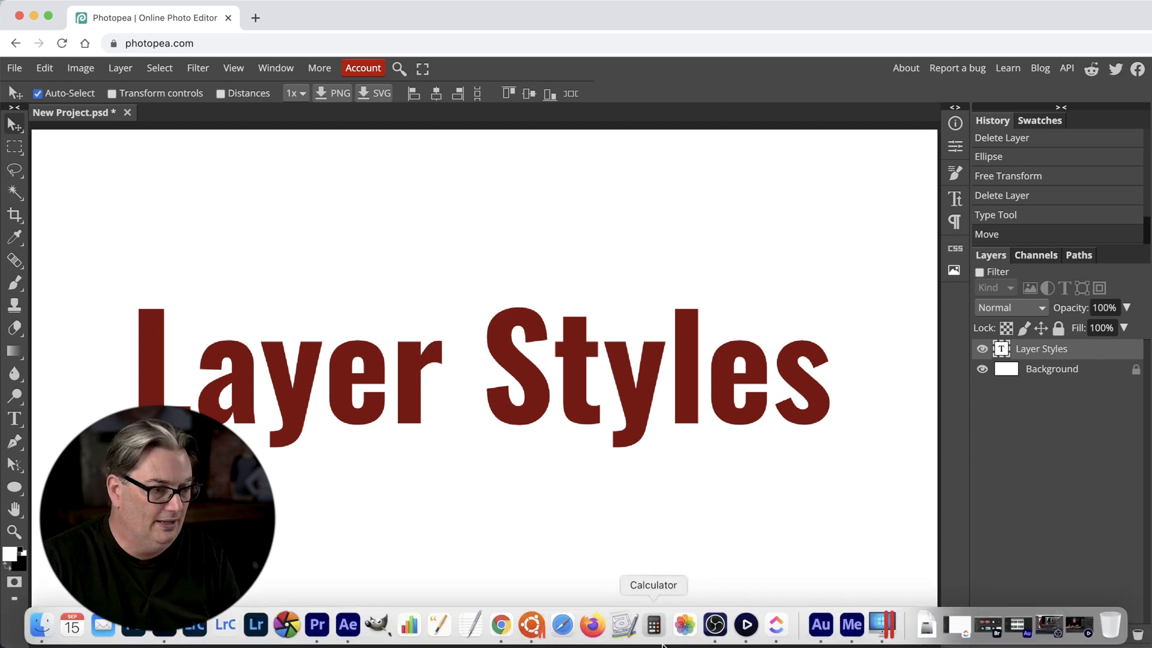
click(531, 636)
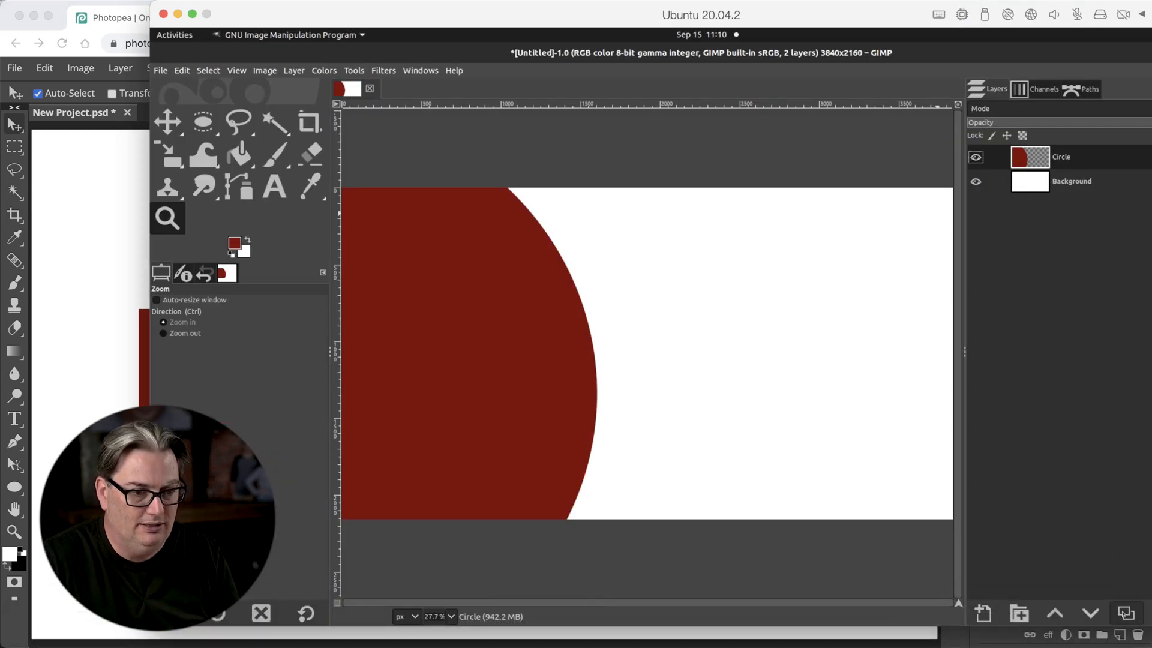
key(Delete)
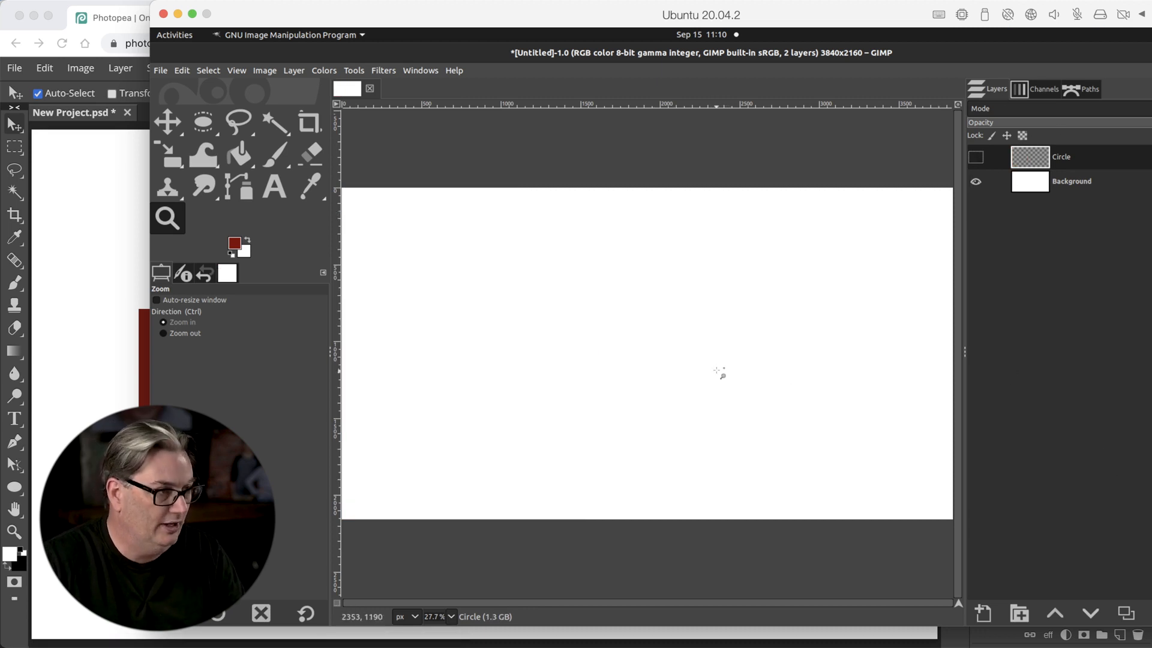
Add the text "Layer Styles" on the GIMP canvas in 62 px Sans-serif and select all of it.
key(t)
click(442, 312)
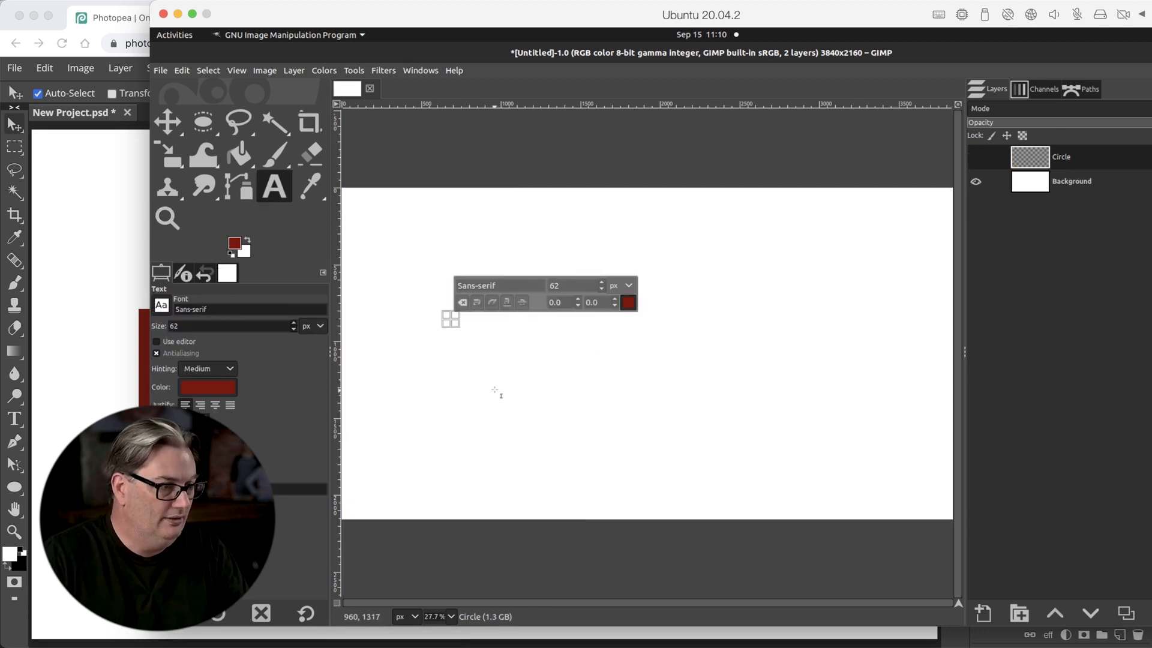
text(Layer Ste)
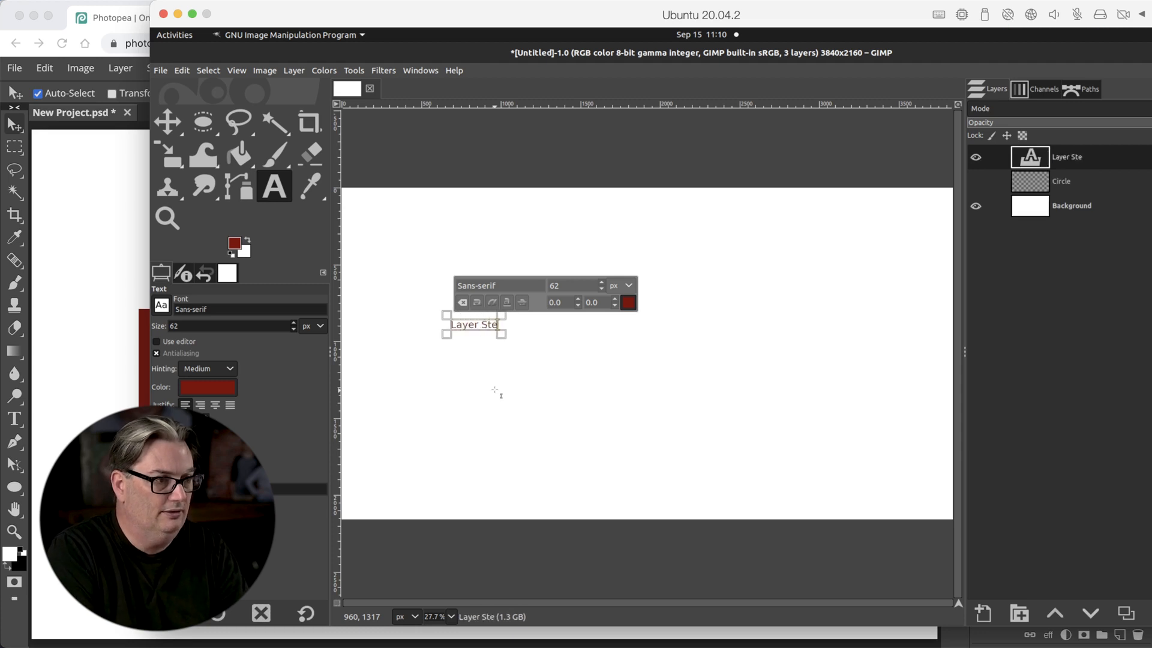
key(BackSpace)
text(yles)
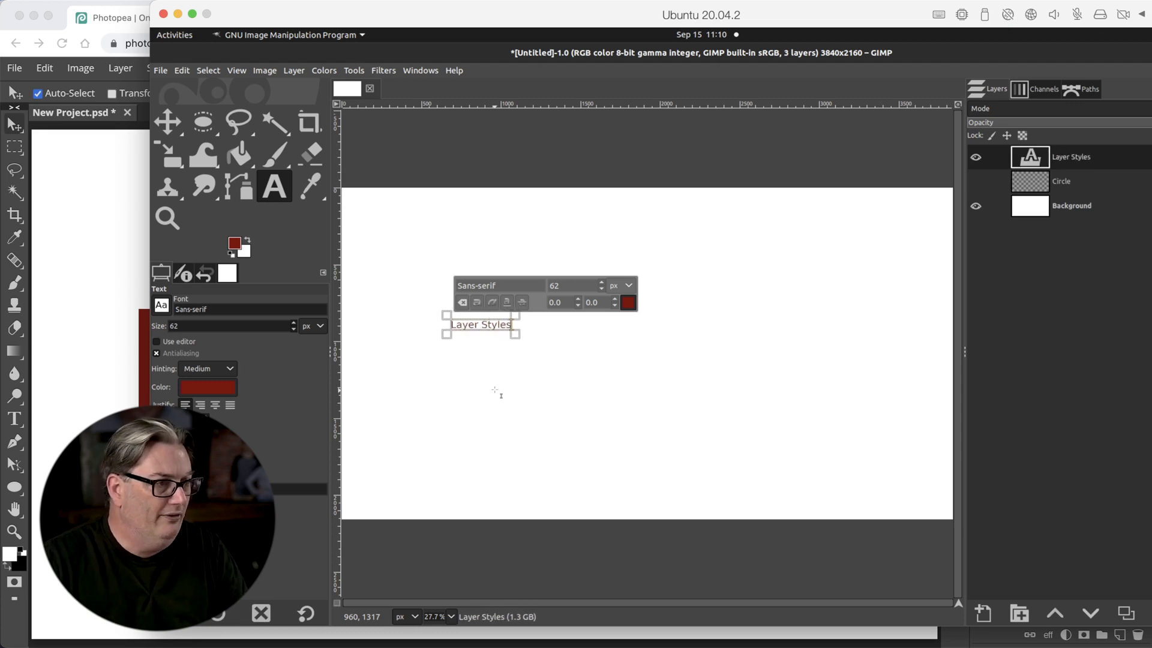
key(ctrl+a)
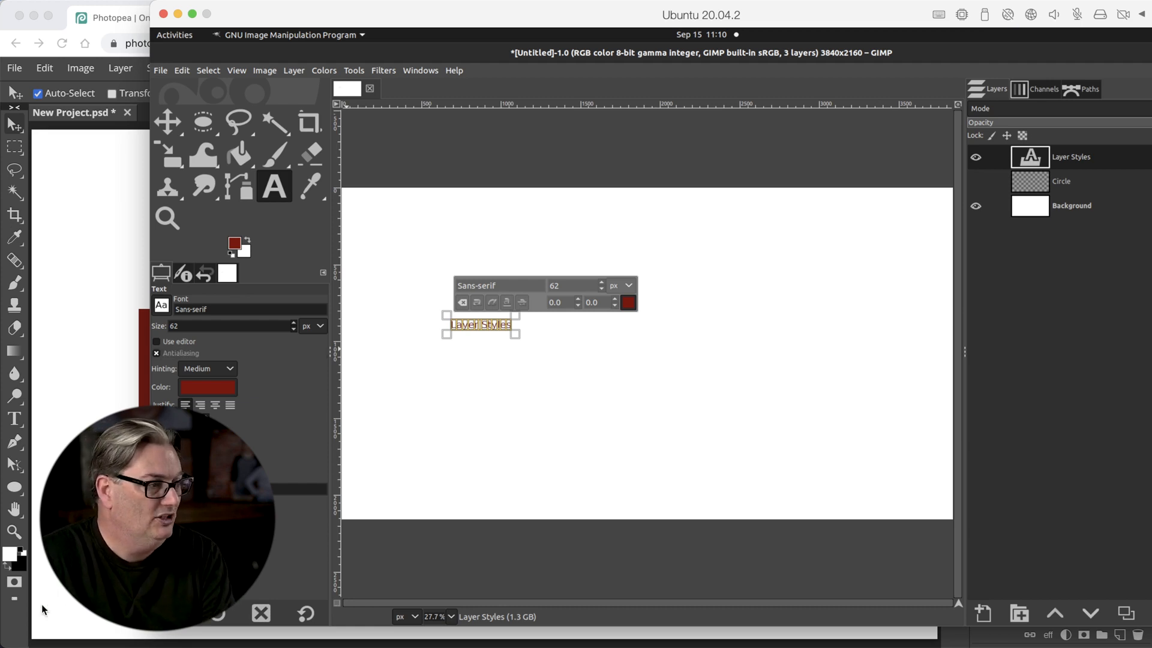
Switch to Photopea, view the type options of the Layer Styles text, and return to GIMP.
click(17, 618)
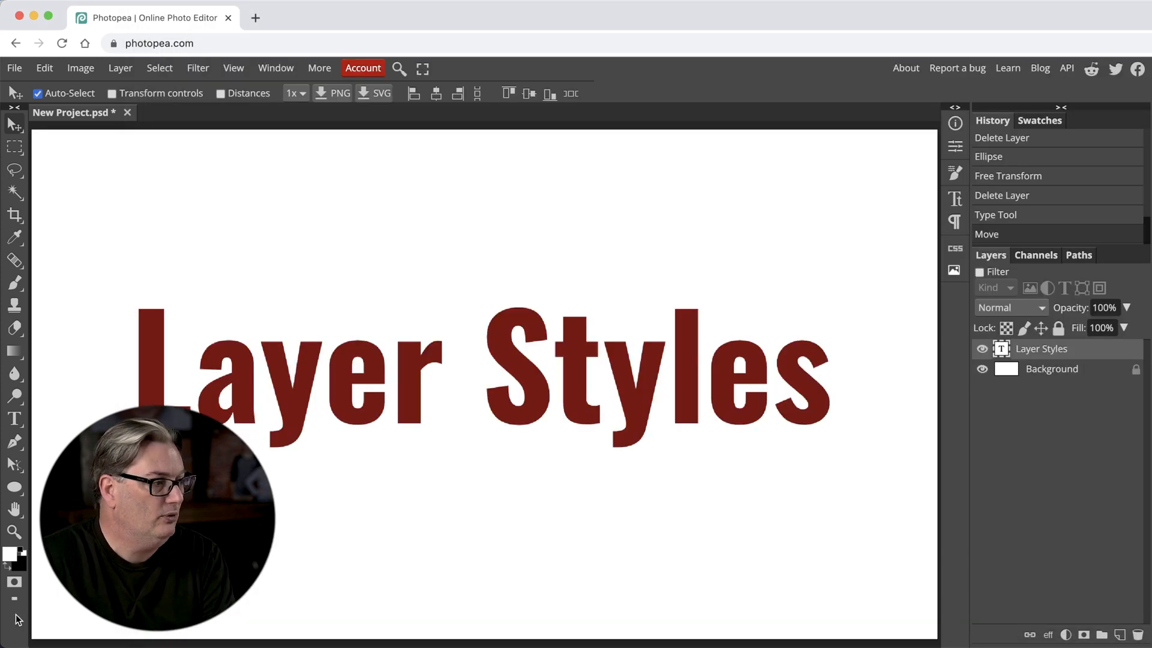
click(230, 387)
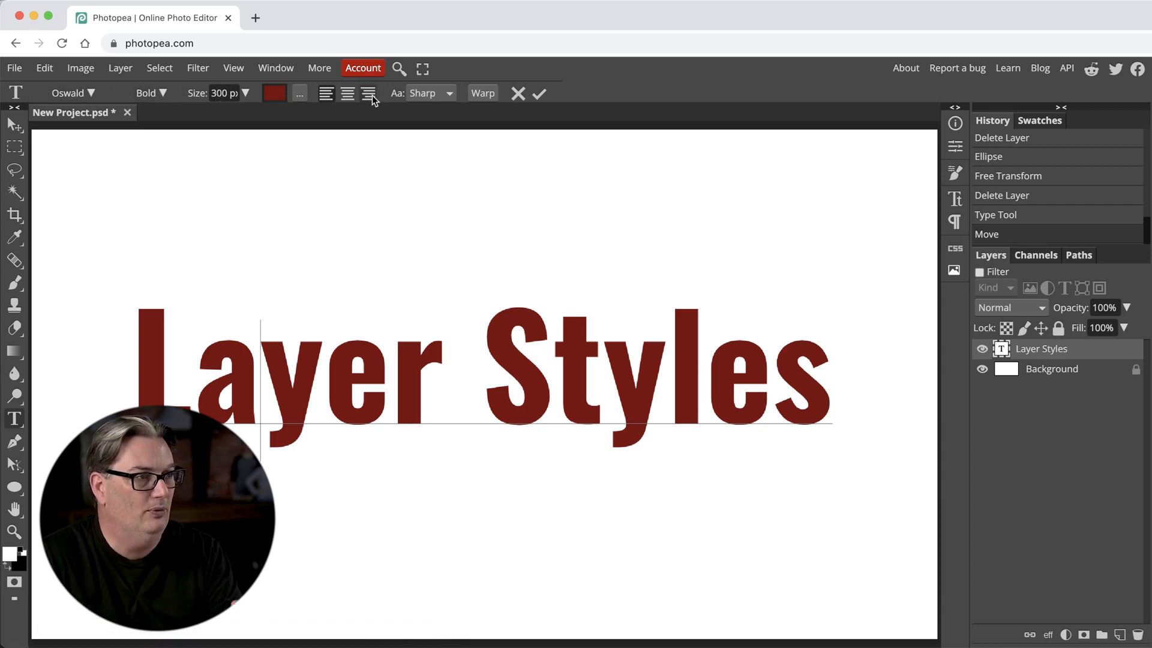
mouse_move(424, 640)
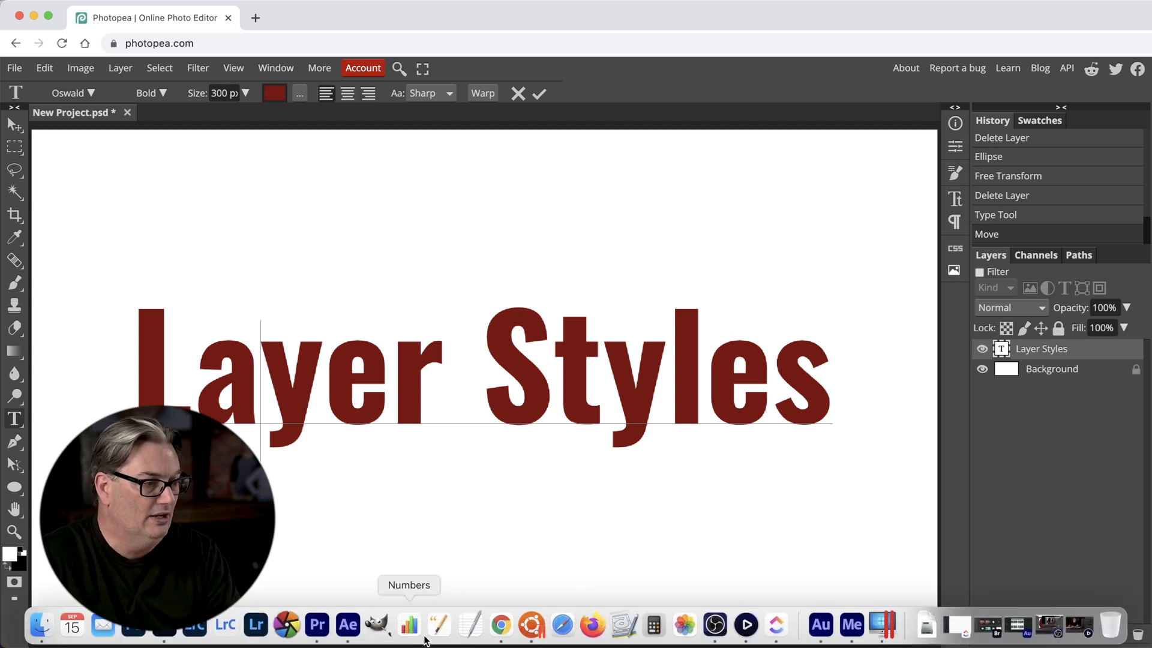
click(531, 625)
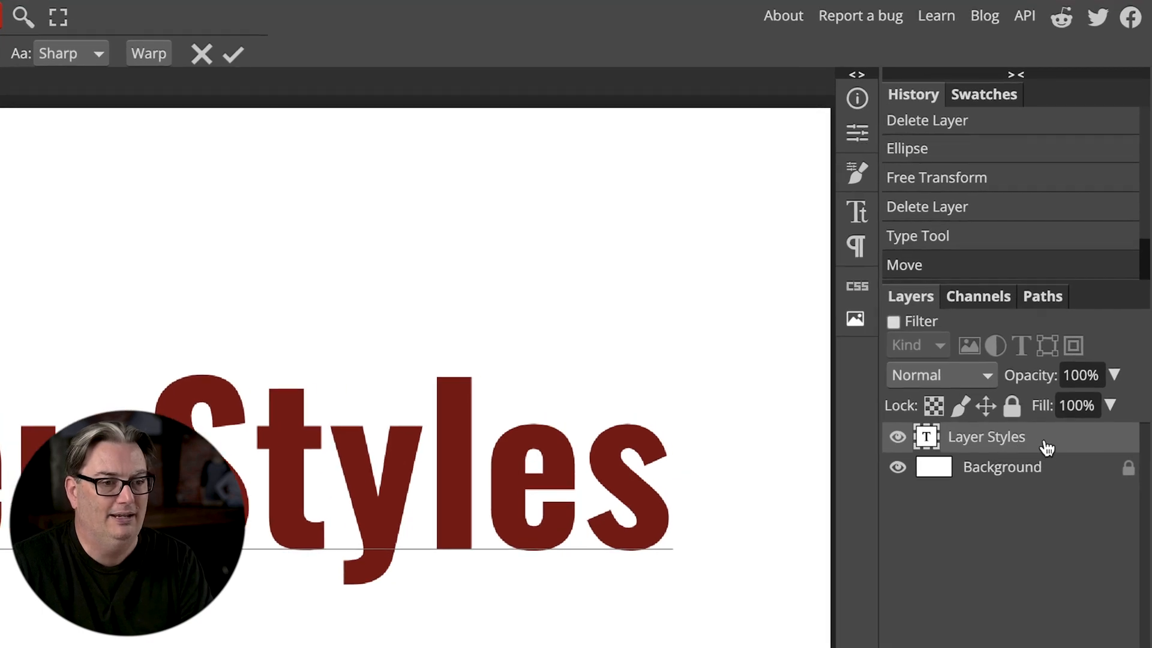
In Photopea, add a Drop Shadow layer style to the Layer Styles text, expand its effects list and hide the effects.
double_click(1046, 447)
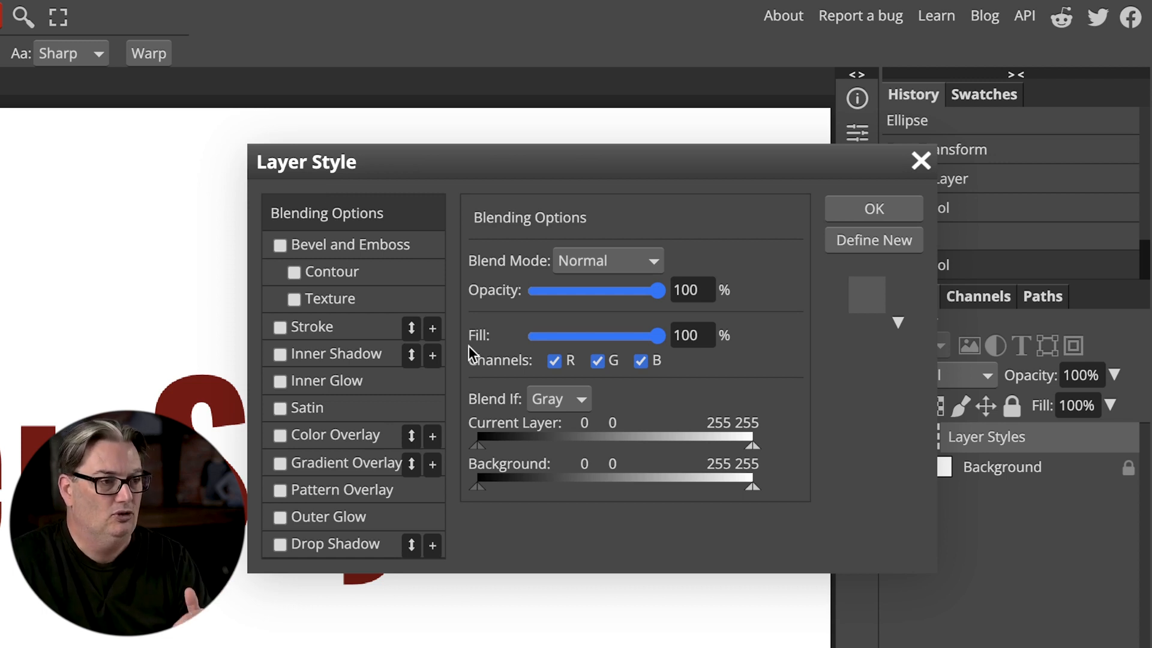
click(281, 545)
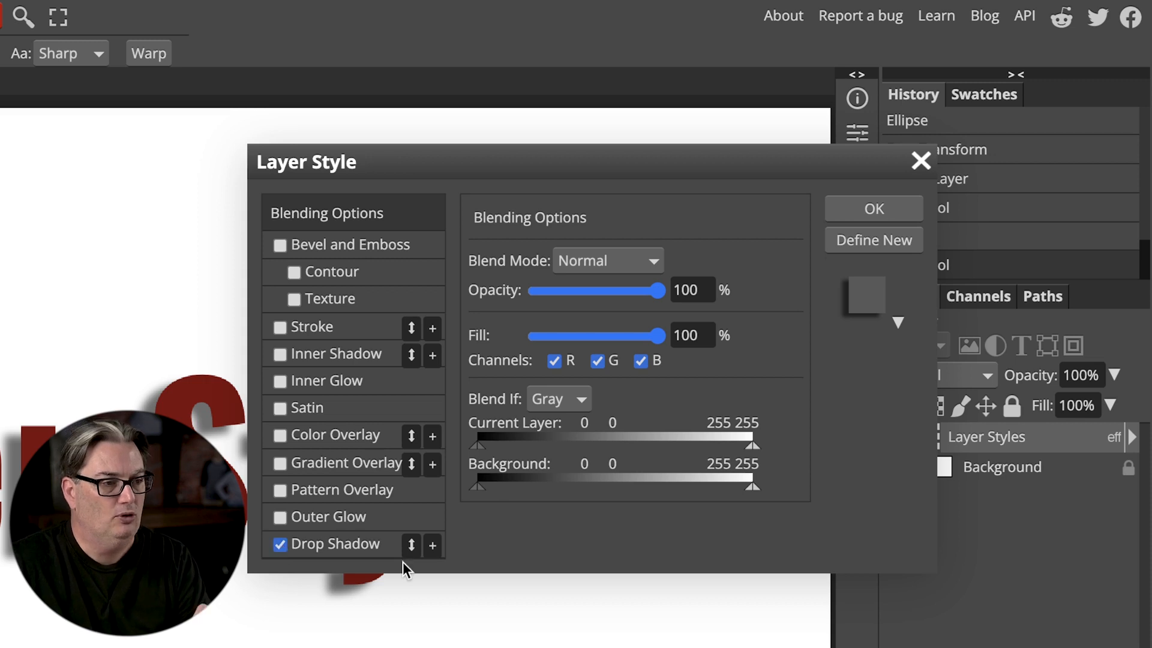
click(861, 210)
click(1133, 439)
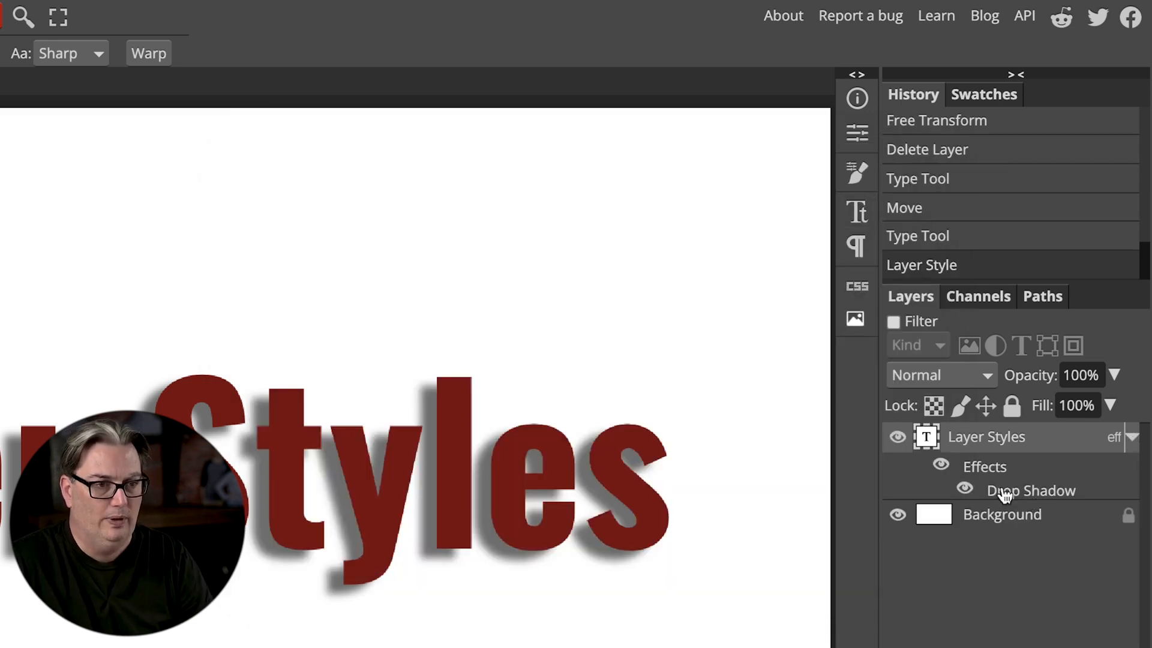
click(943, 466)
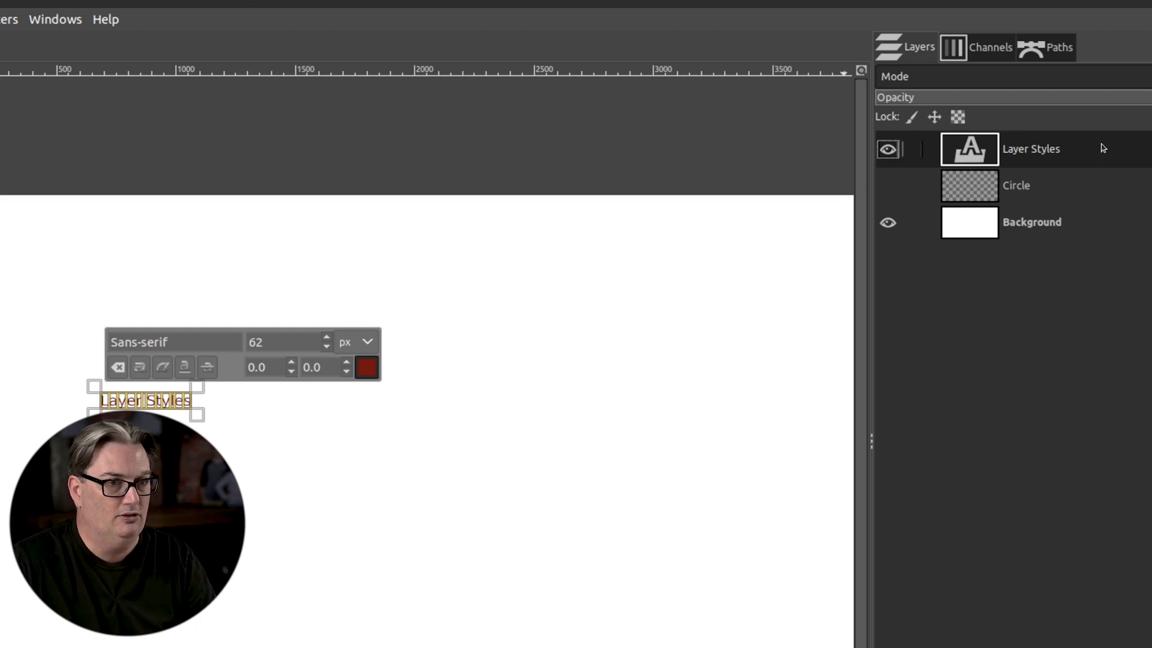
In GIMP, set the size of the selected Layer Styles text to 500 px.
double_click(256, 340)
text(500)
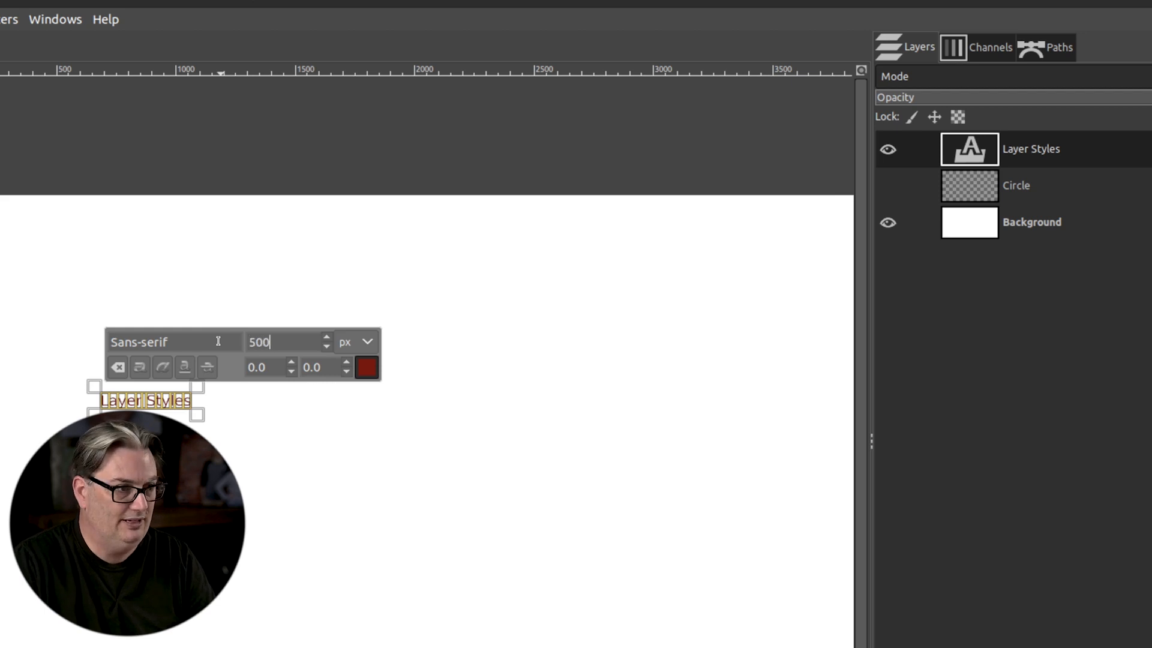
key(Return)
key(Escape)
Apply the Drop Shadow filter to the Layer Styles layer with X and Y at 20, blur radius 10 and opacity 0.5.
click(4, 19)
mouse_move(106, 181)
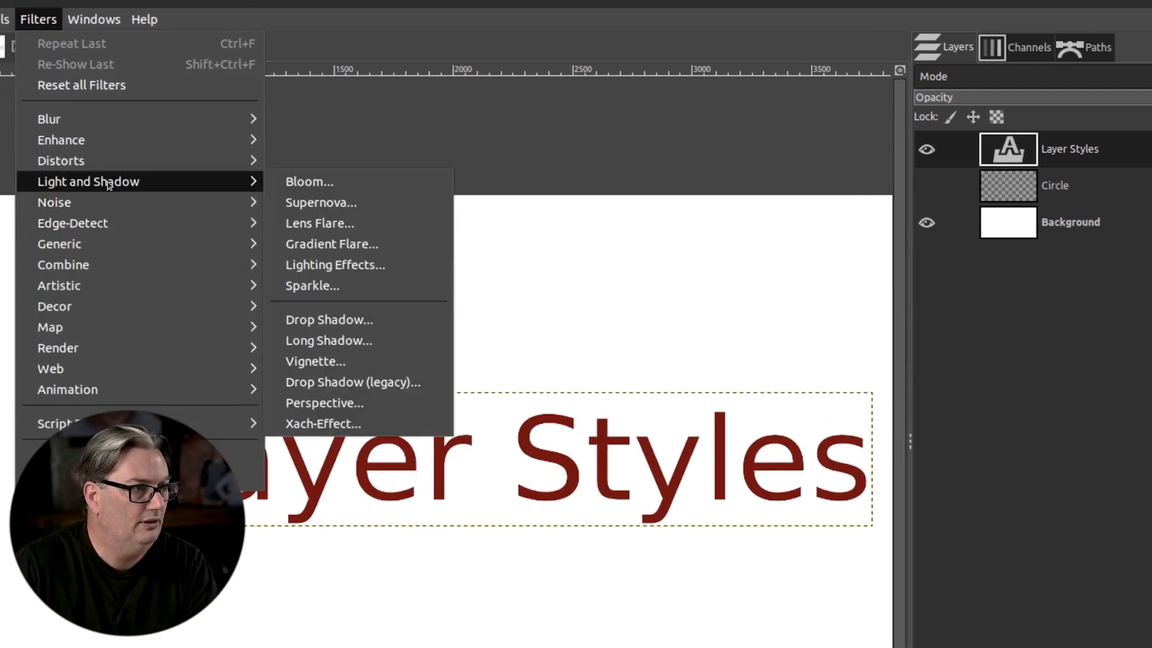
click(364, 324)
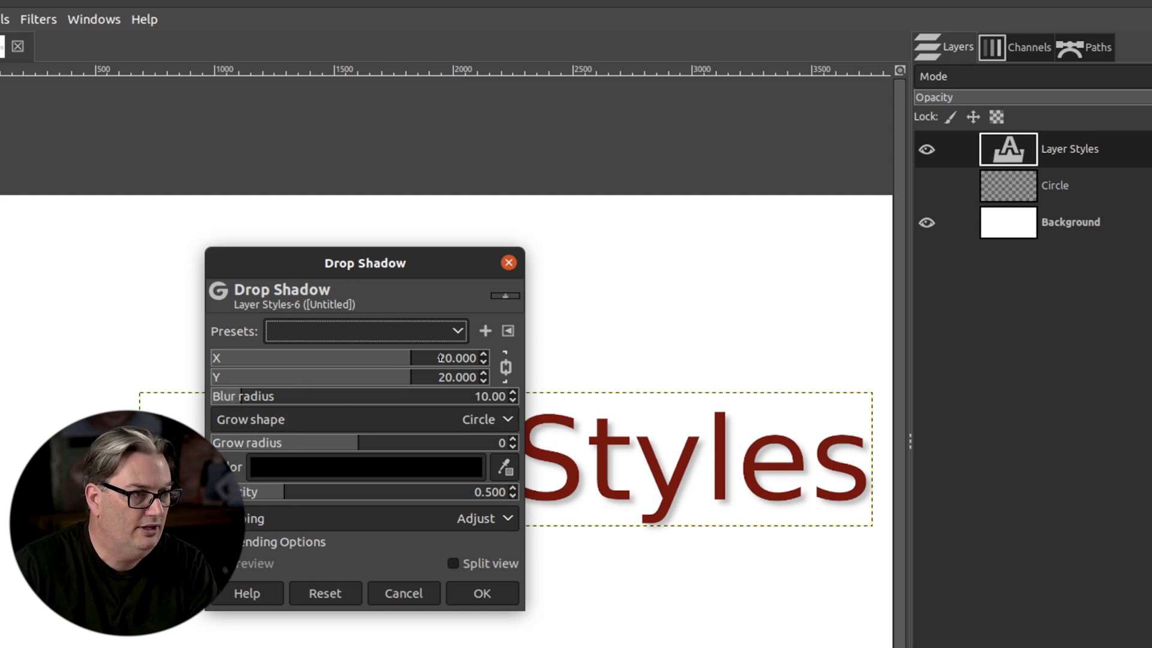
click(474, 596)
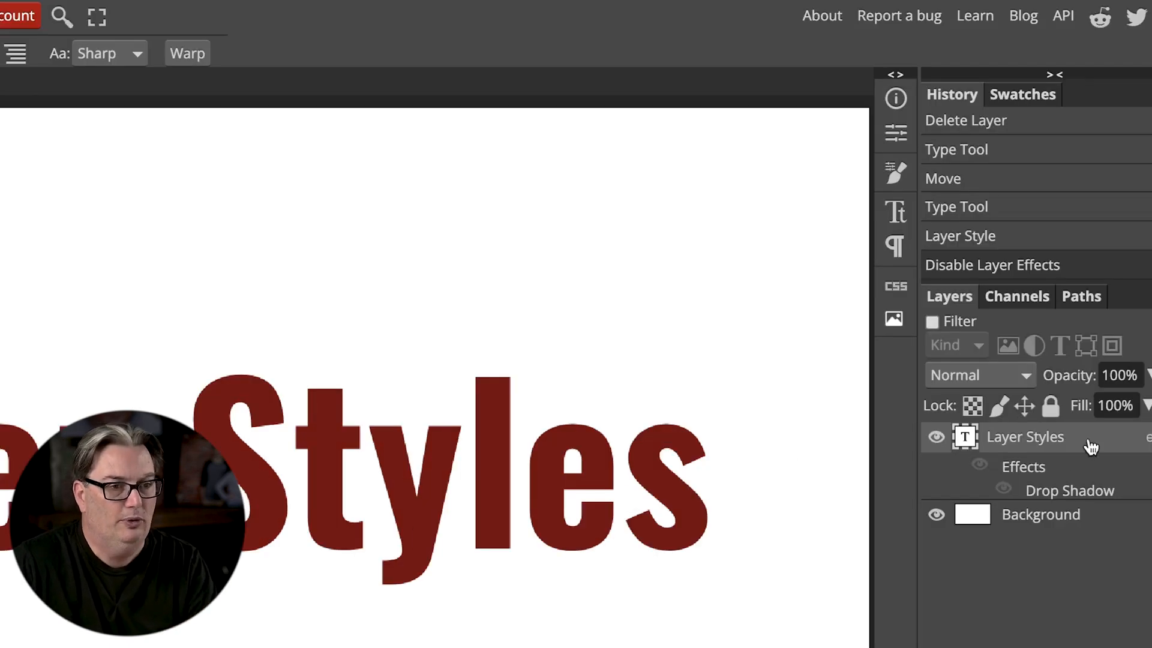
In Photopea, add an Inner Shadow to the Layer Styles text, leaving Bevel and Emboss and Stroke off, and show the layer effects again.
double_click(1090, 445)
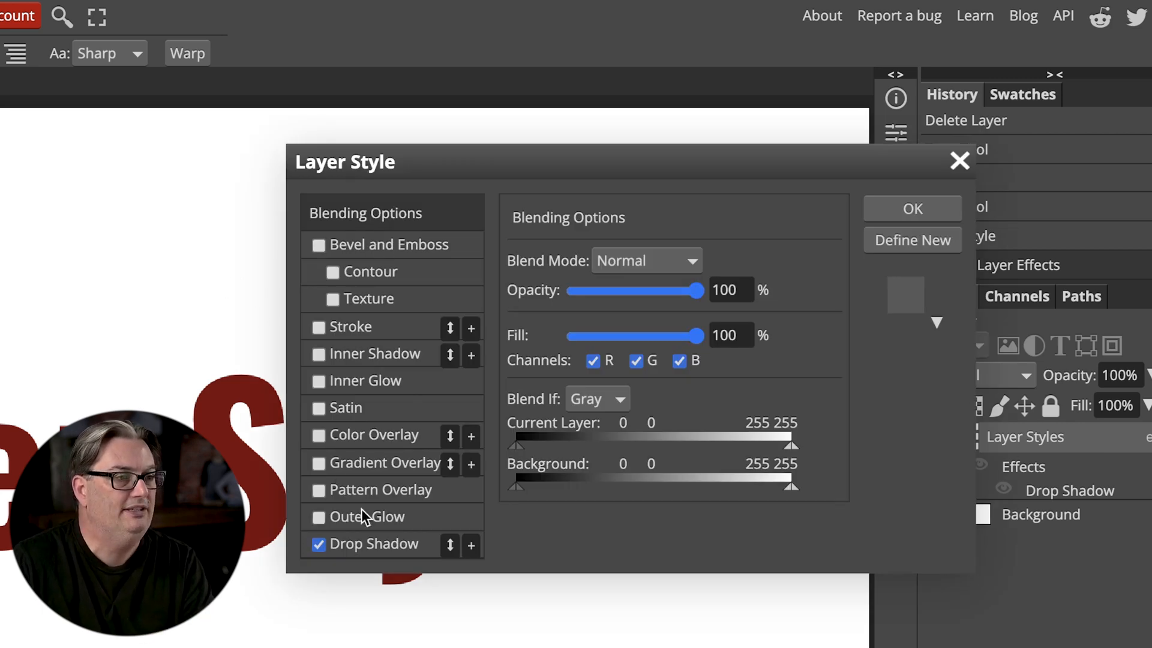
click(318, 246)
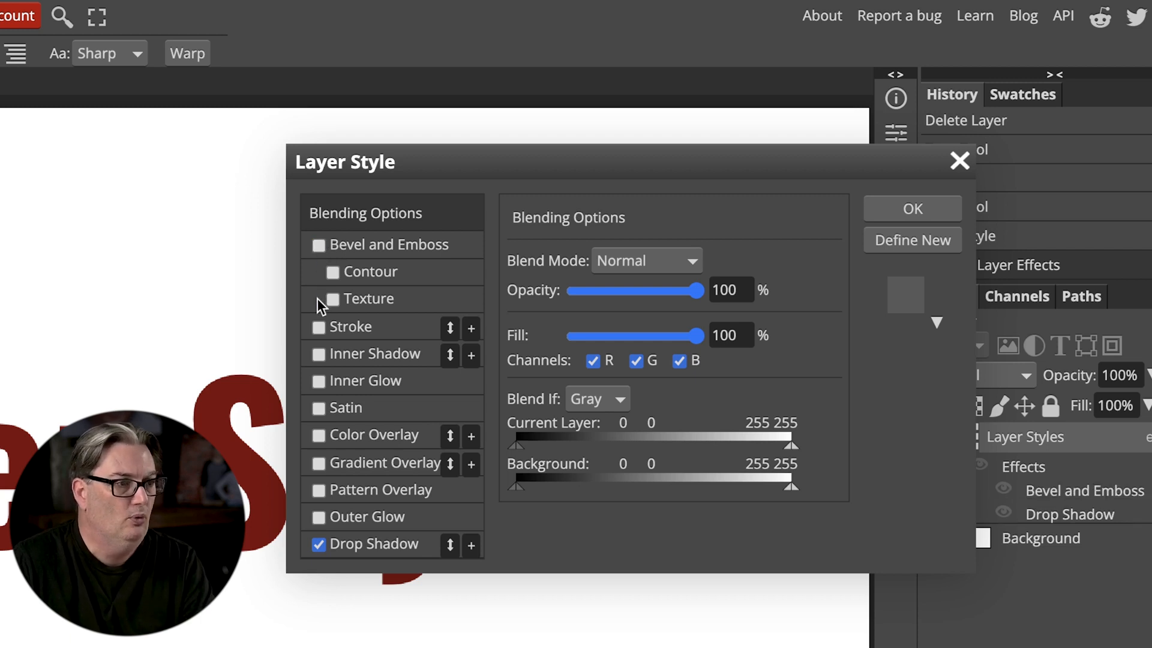
click(319, 328)
click(320, 355)
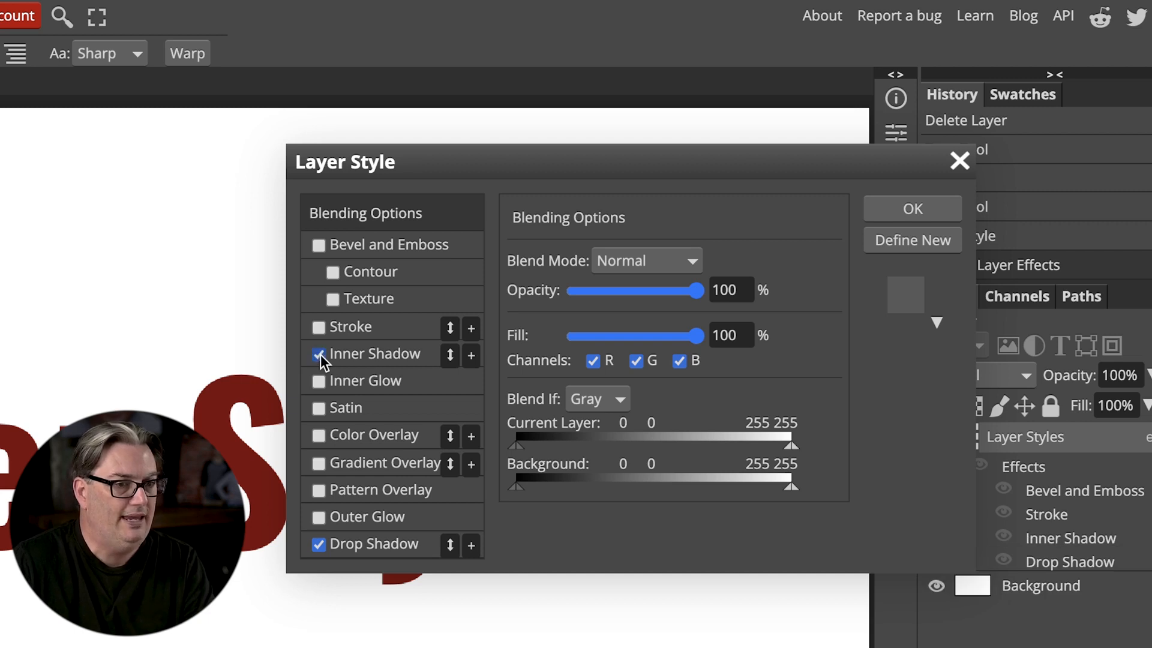
click(879, 217)
click(980, 466)
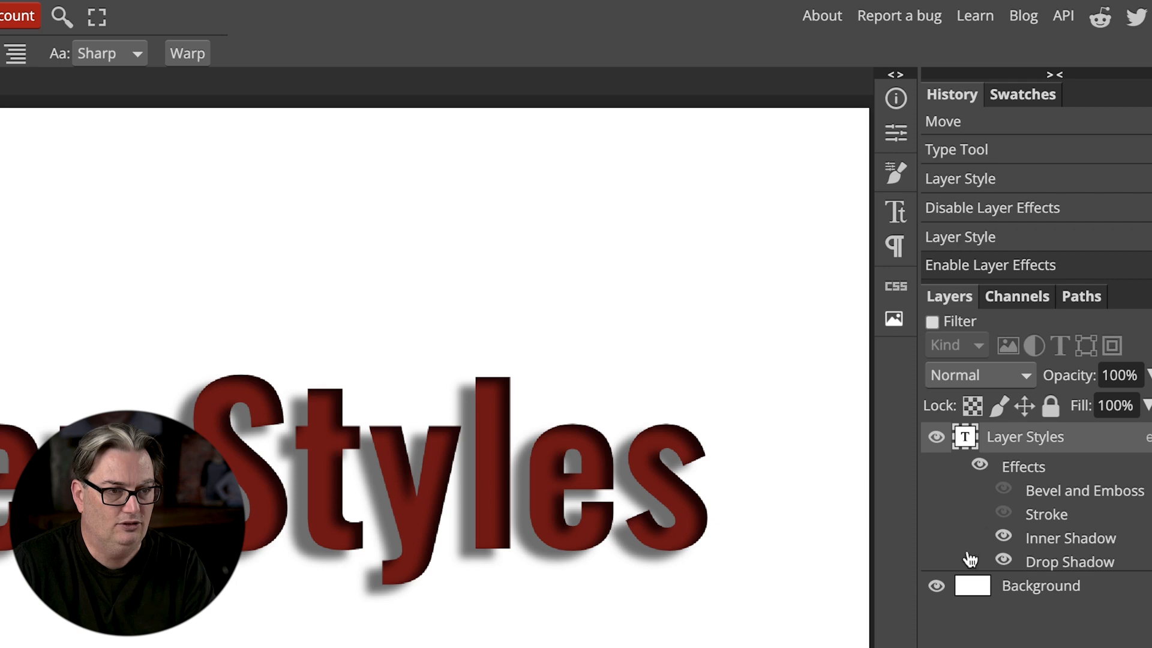
Reopen the text layer's Layer Style settings, move the dialog clear of the text, and compare the lettering with Inner Shadow off and on.
double_click(1089, 454)
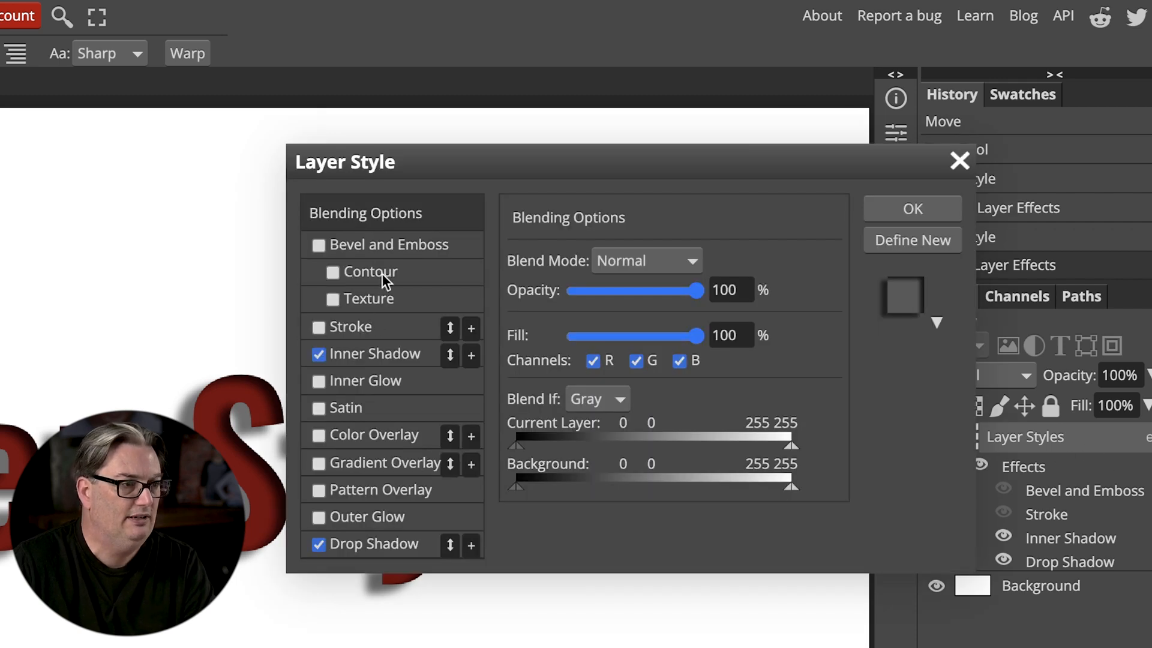
drag(390, 162, 463, 16)
click(423, 208)
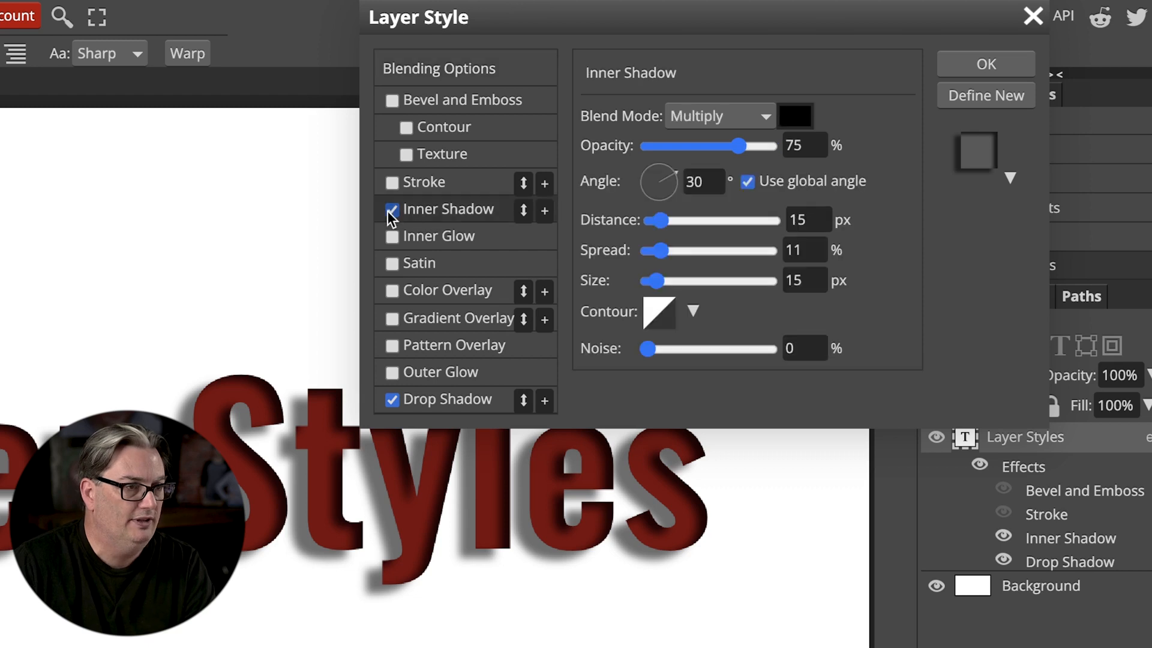
click(391, 209)
click(391, 209)
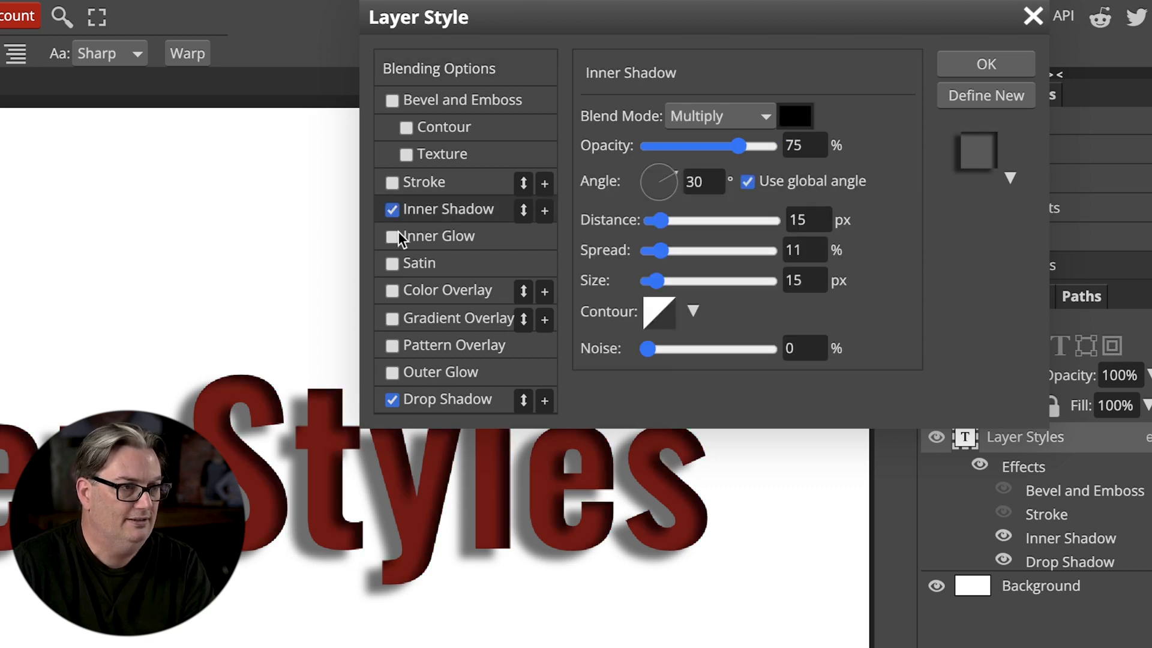
Add an Inner Glow to the Layer Styles text and try out Color Overlay and Gradient Overlay.
click(392, 237)
click(392, 283)
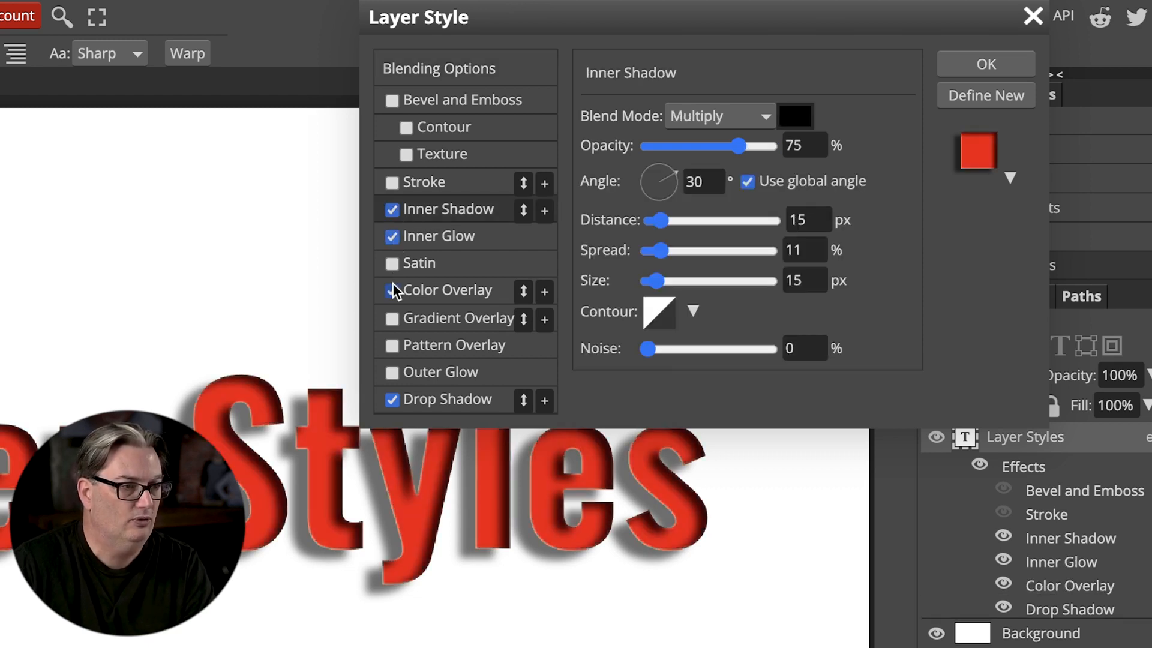
click(393, 283)
click(392, 313)
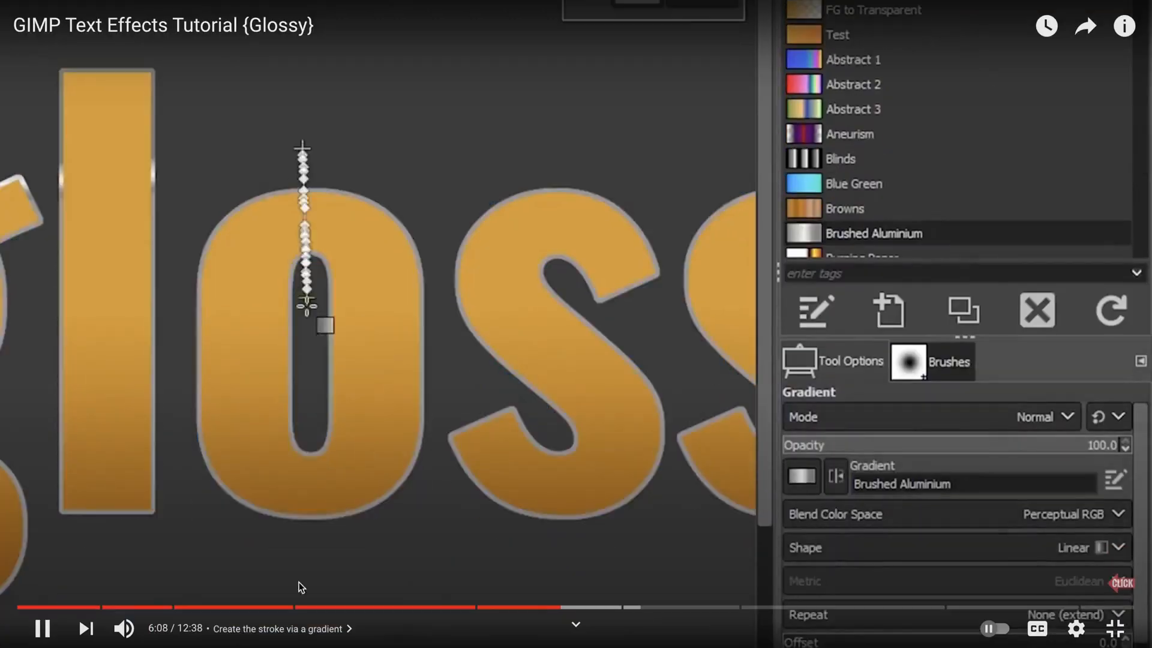
click(264, 608)
click(315, 608)
click(380, 608)
click(303, 608)
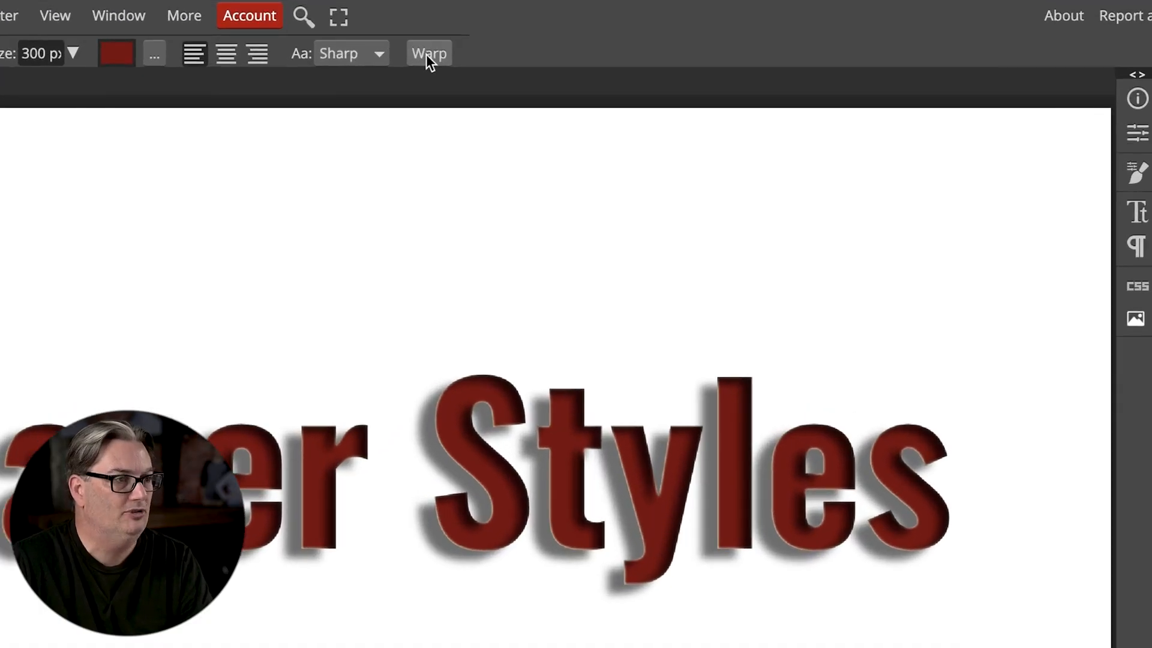
Open the Warp settings for the Layer Styles text, move the dialog clear of the lettering, and try the Wave and Shell Lower styles.
click(427, 55)
drag(30, 167, 952, 17)
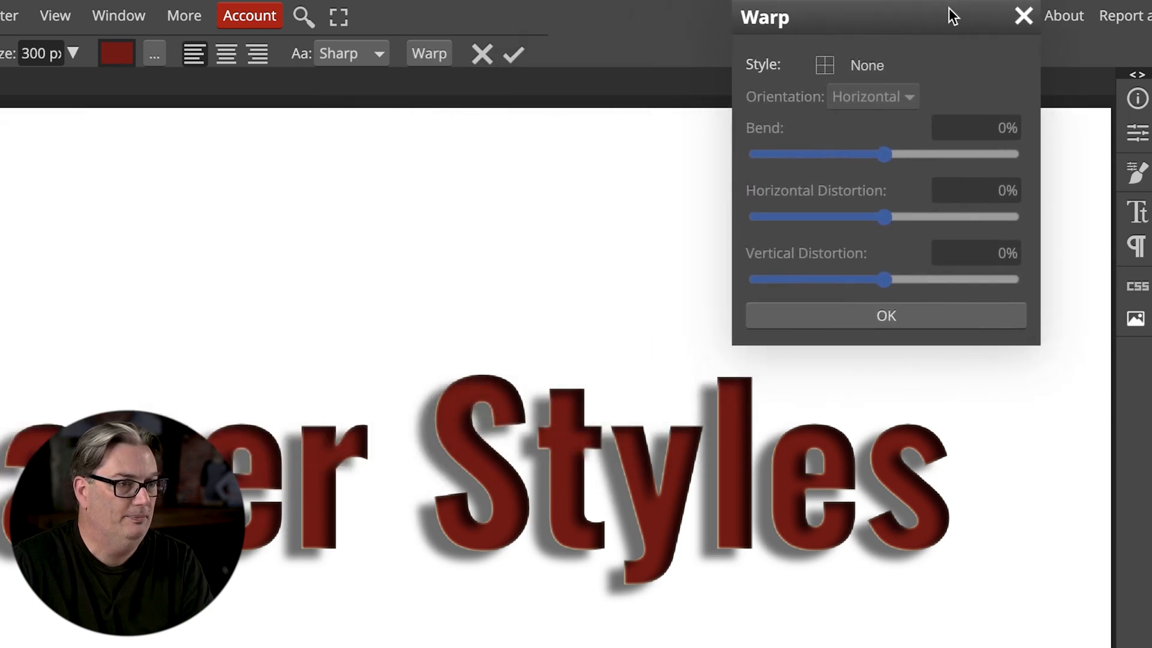
click(856, 66)
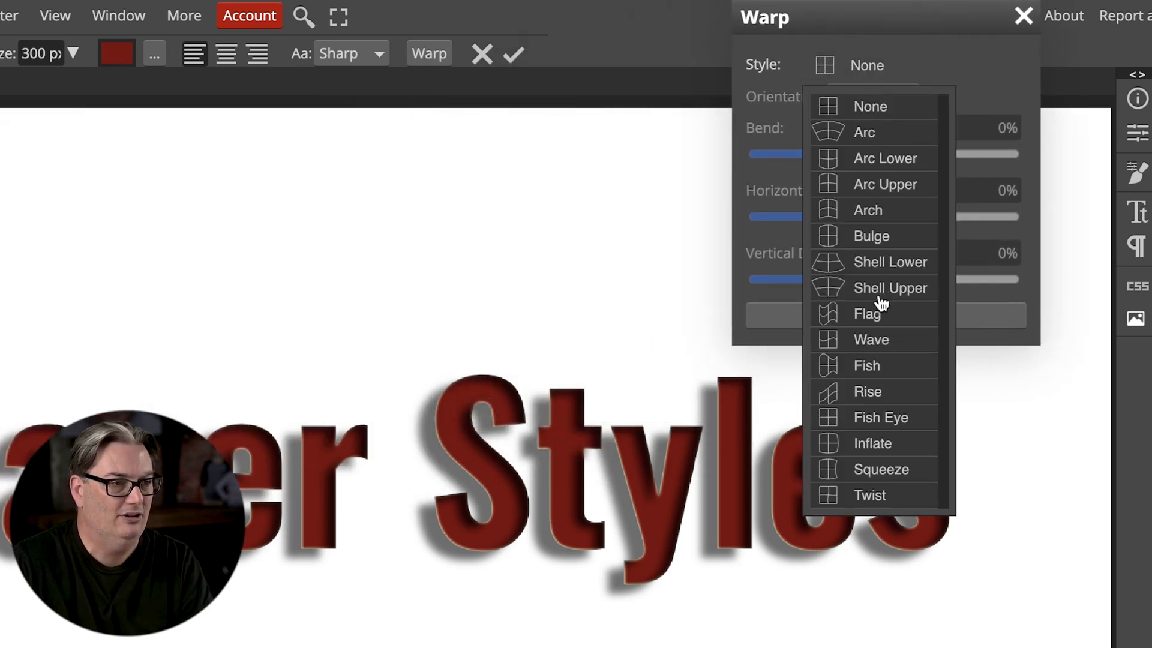
click(875, 340)
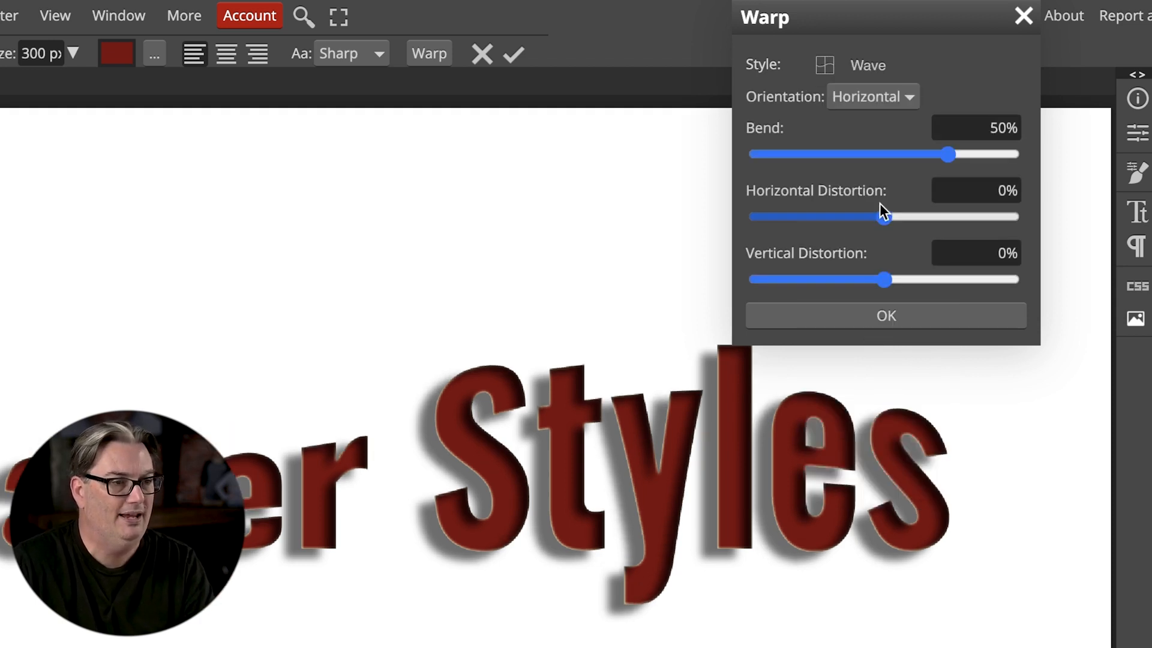
click(865, 67)
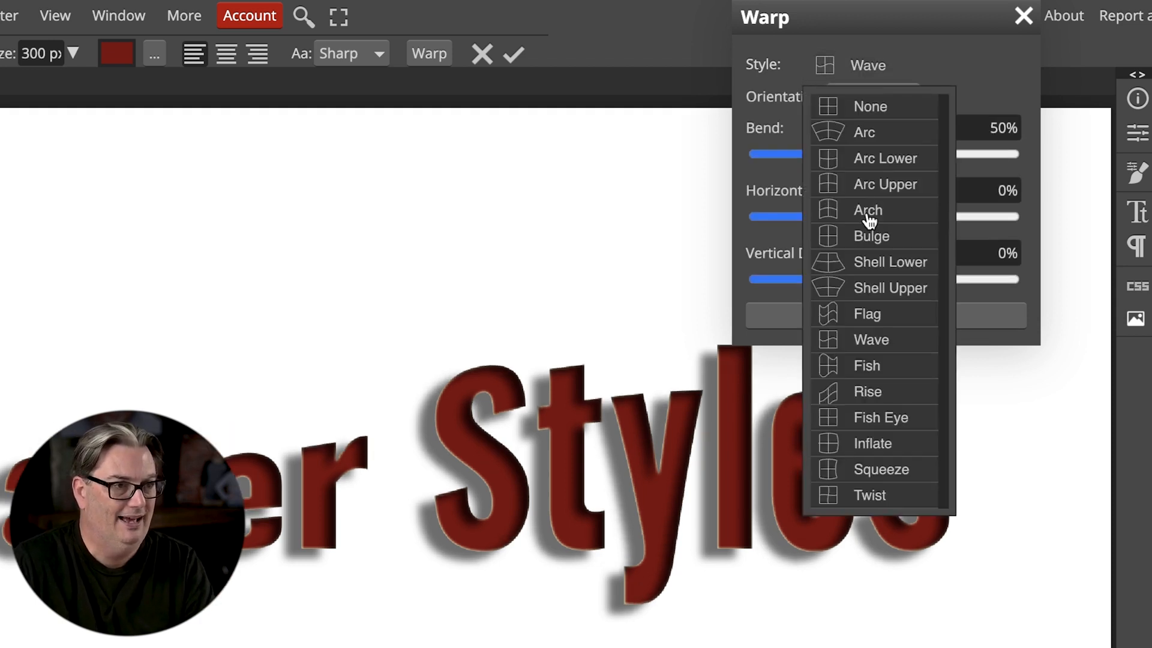
click(866, 259)
Warp the Layer Styles text with the Flag style at a 35% bend and apply it.
click(866, 64)
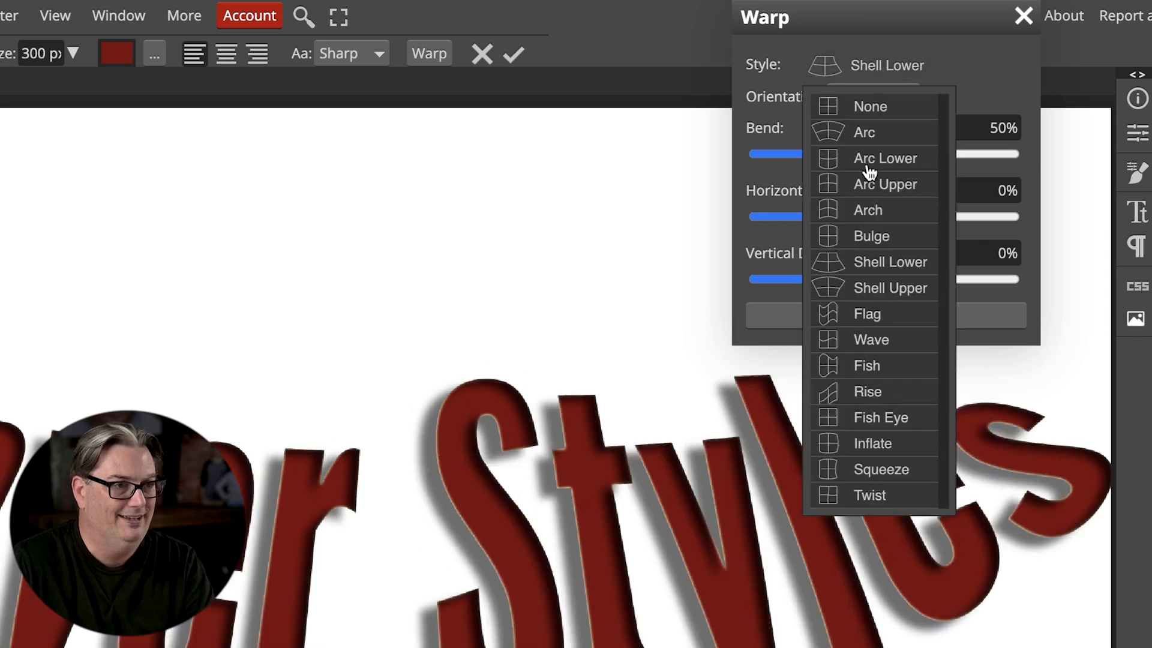
click(874, 314)
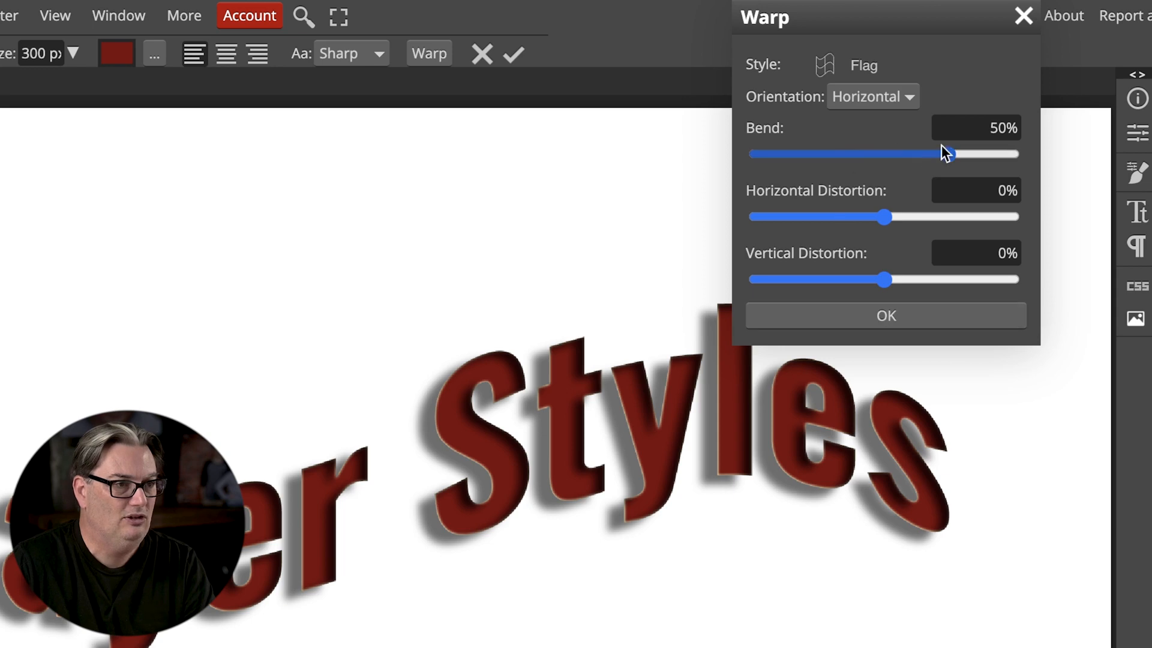
drag(939, 159, 899, 163)
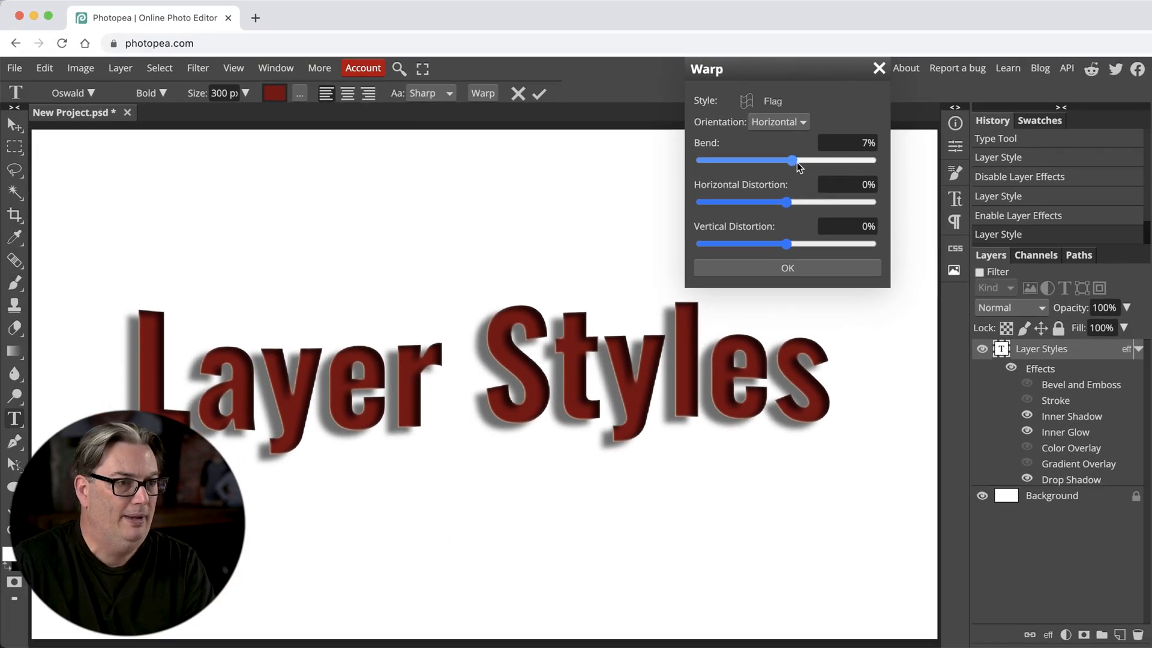
drag(797, 162, 816, 164)
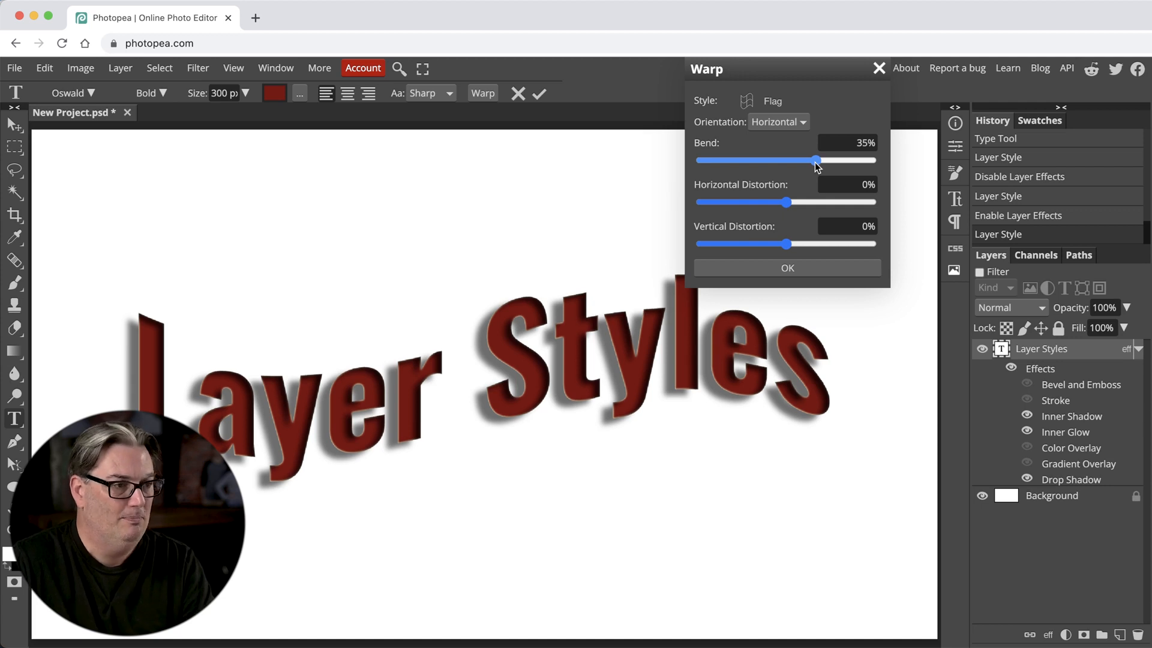
click(749, 270)
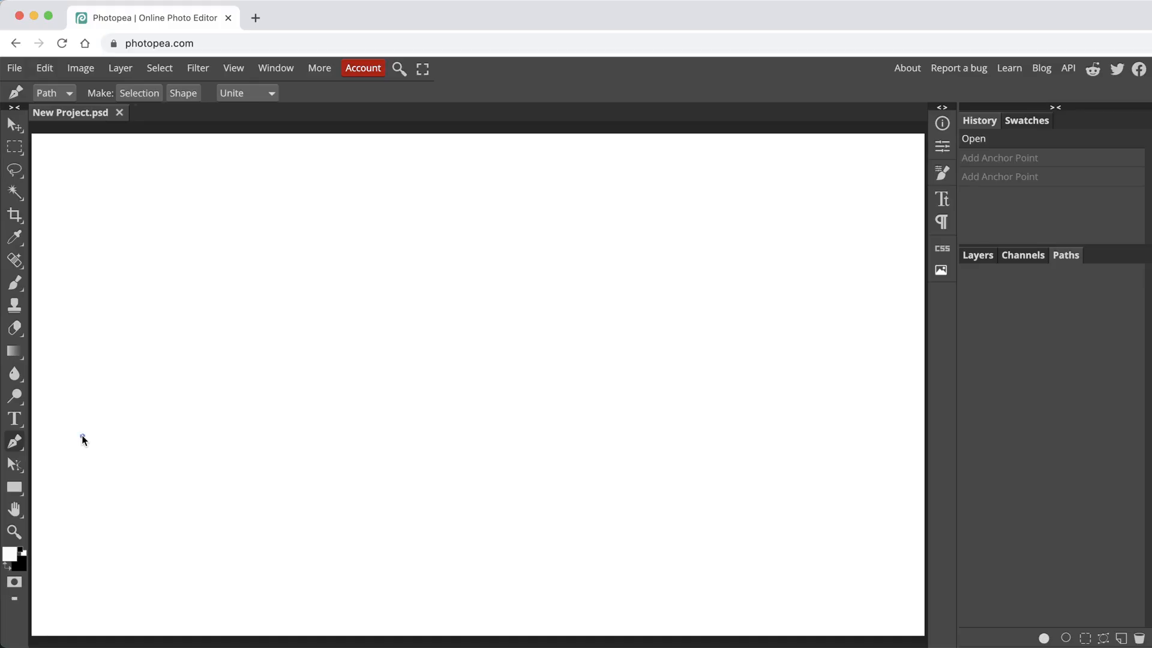
Draw an open, wavy six-point Pen path rising across the blank canvas and curving down to its lower right, then undo the last anchor action.
click(82, 436)
drag(211, 380, 308, 388)
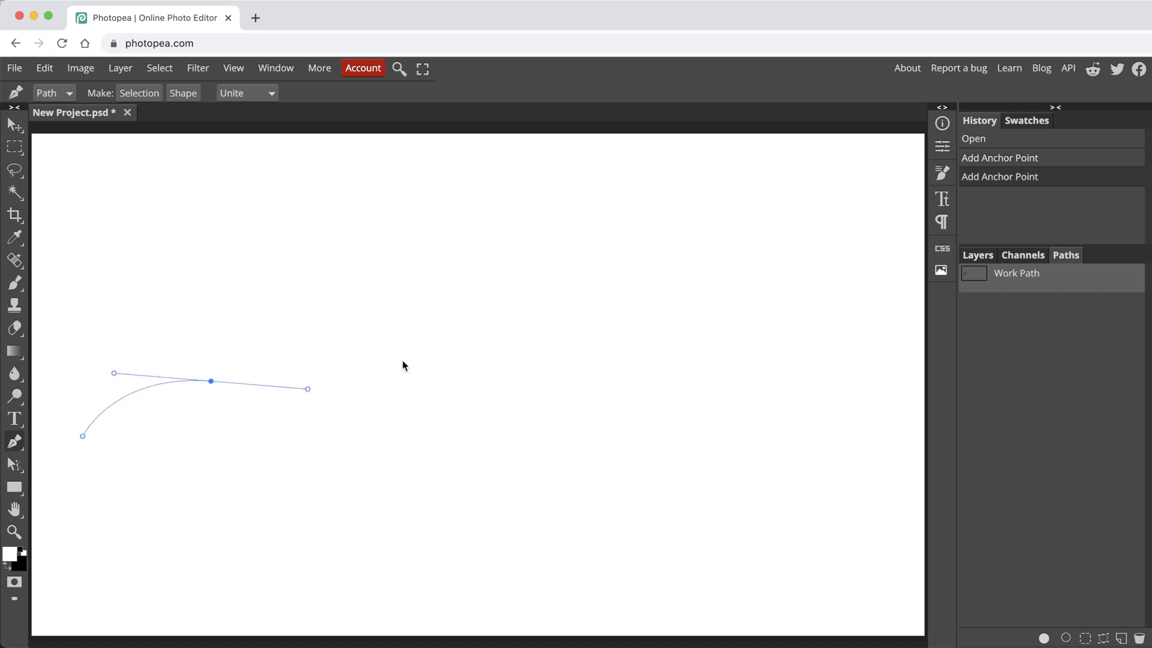
drag(402, 361, 478, 327)
drag(626, 260, 736, 268)
drag(782, 378, 781, 407)
drag(839, 529, 933, 550)
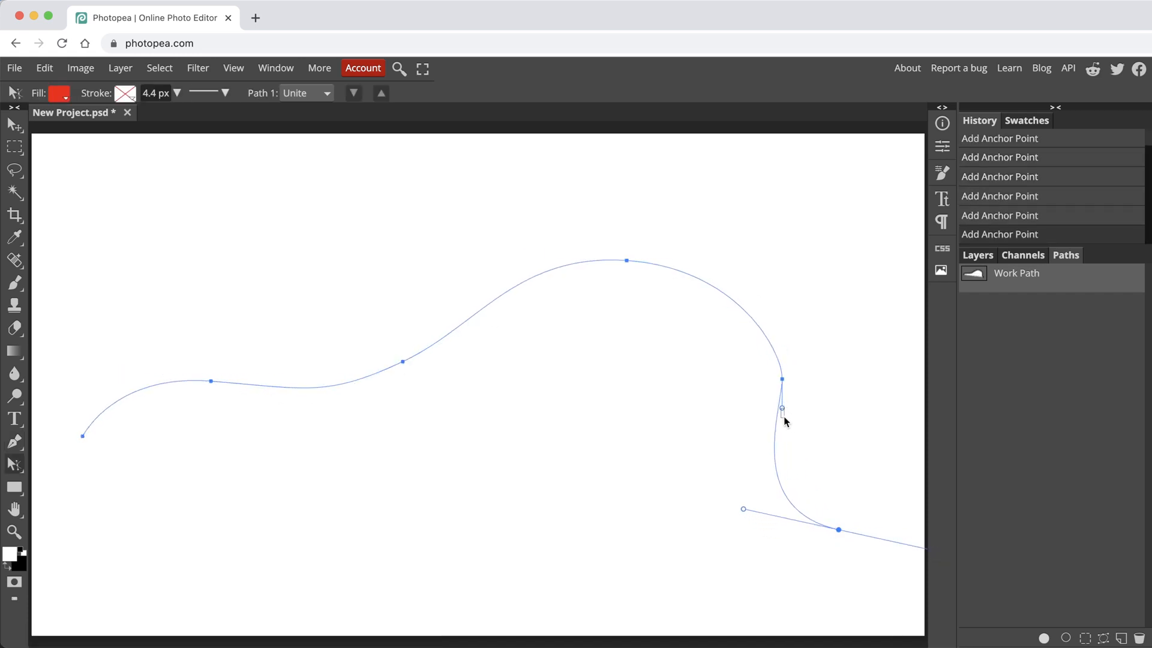
key(super+z)
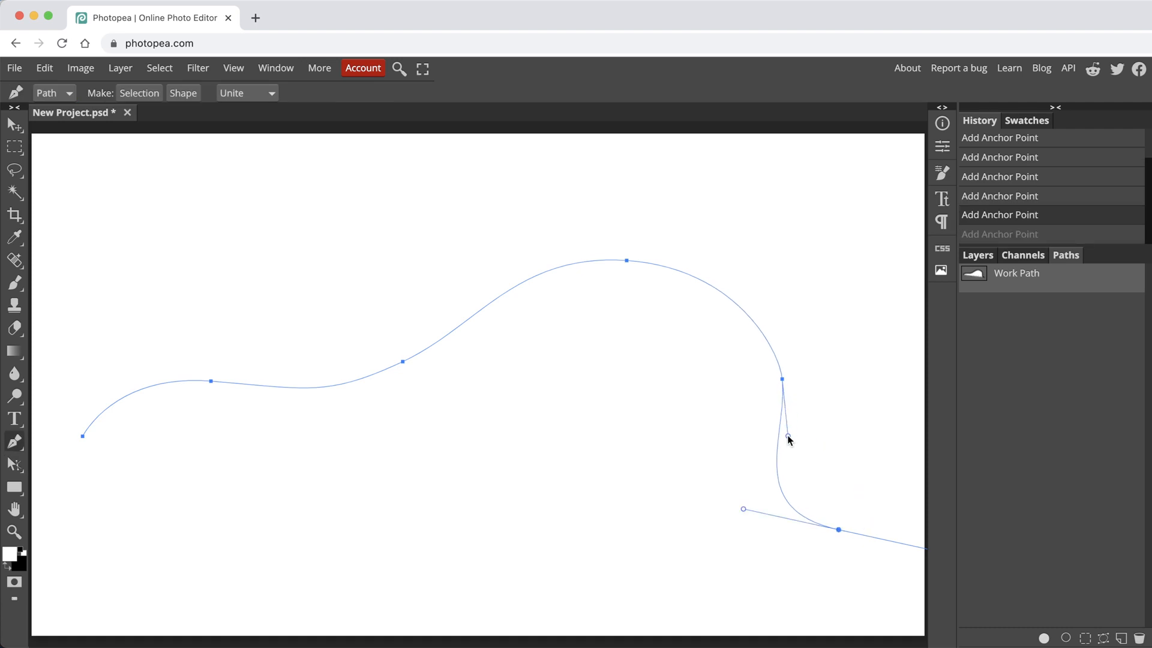